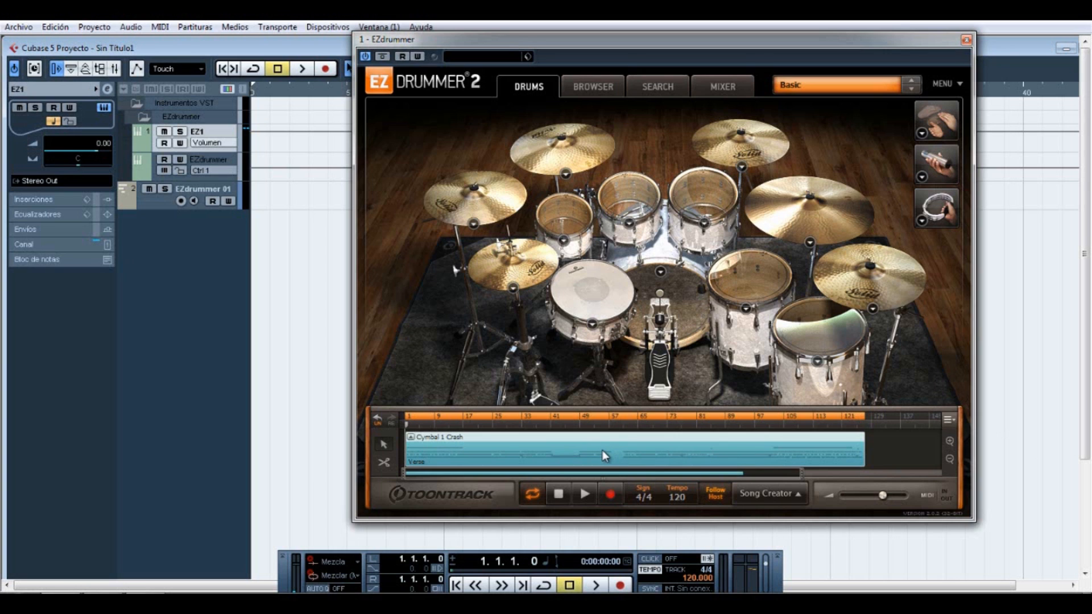
- View the EZdrummer mixer, return to the drum kit view, and briefly play the loaded groove
{"action": "left_click", "coordinate": [723, 87]}
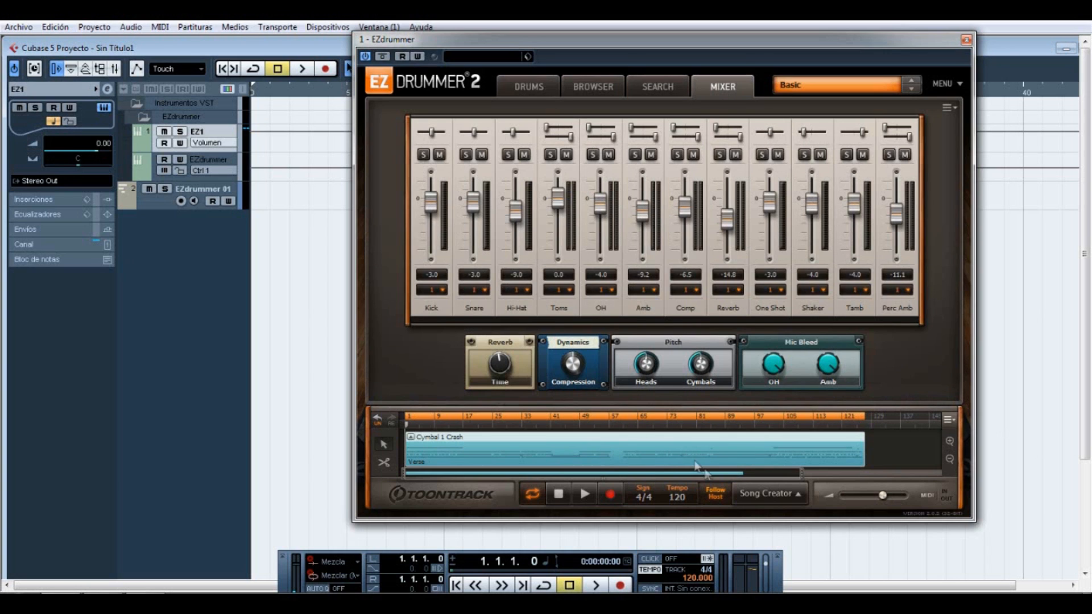
{"action": "left_click", "coordinate": [527, 84]}
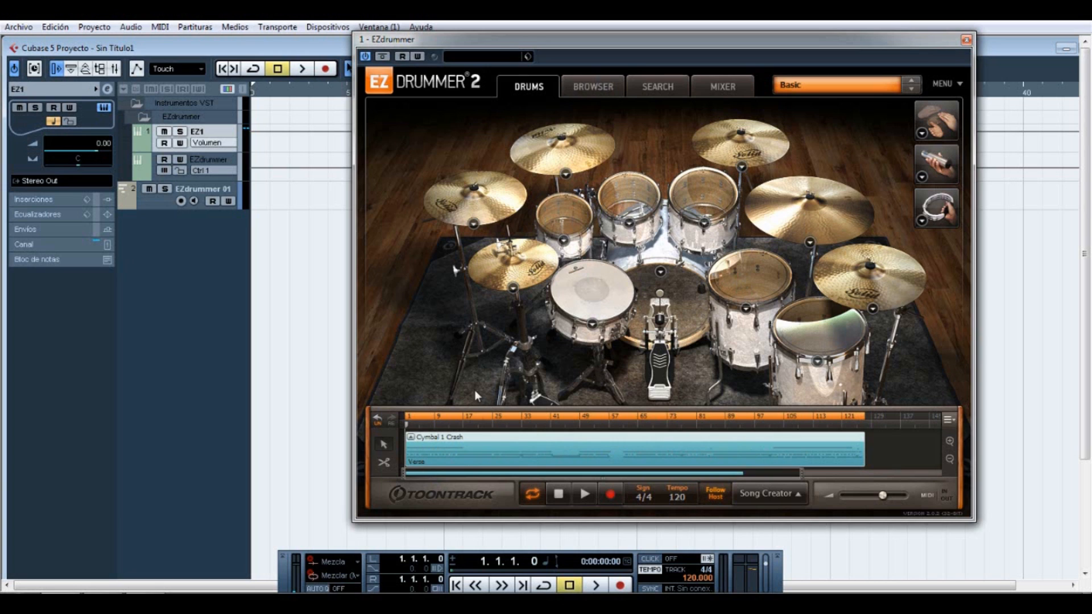
{"action": "left_click", "coordinate": [585, 496]}
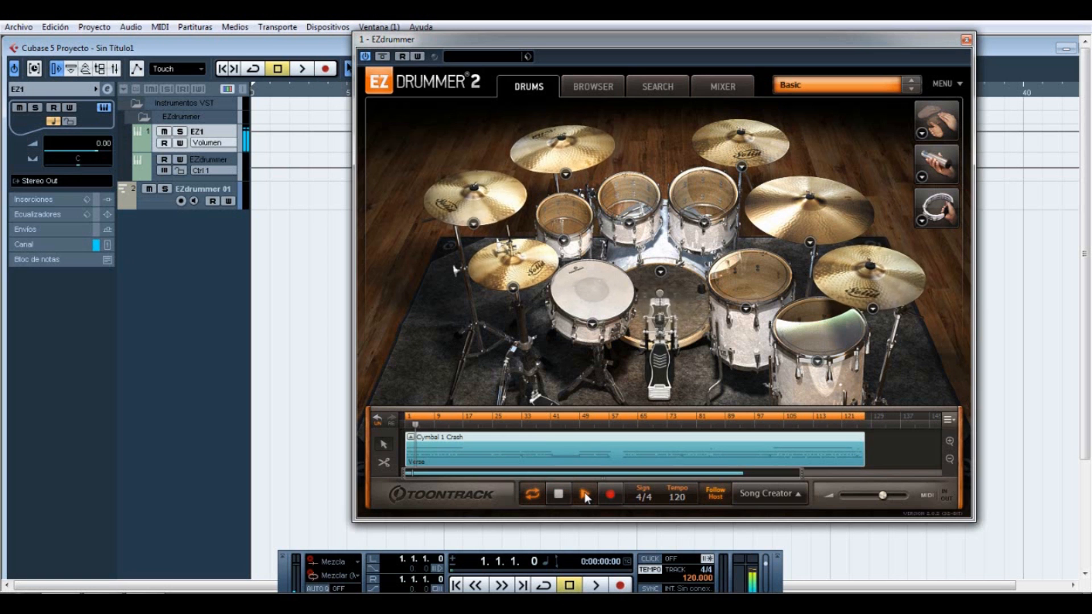
{"action": "left_click", "coordinate": [564, 493]}
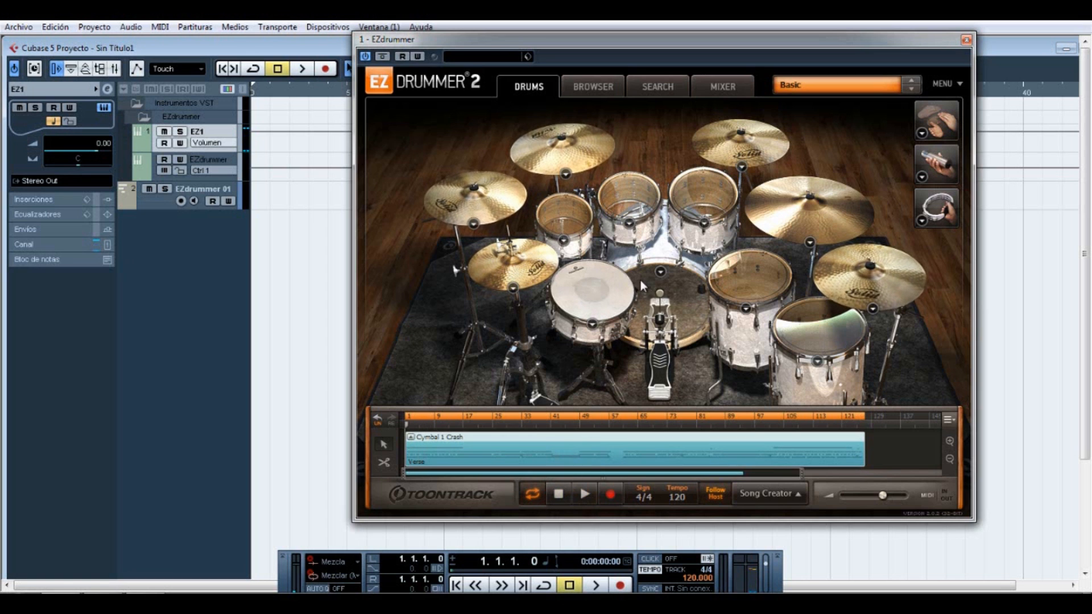
- Load the Basic preset of the Metal! kit and audition the groove with it from the EZdrummer mixer
{"action": "left_click", "coordinate": [730, 89]}
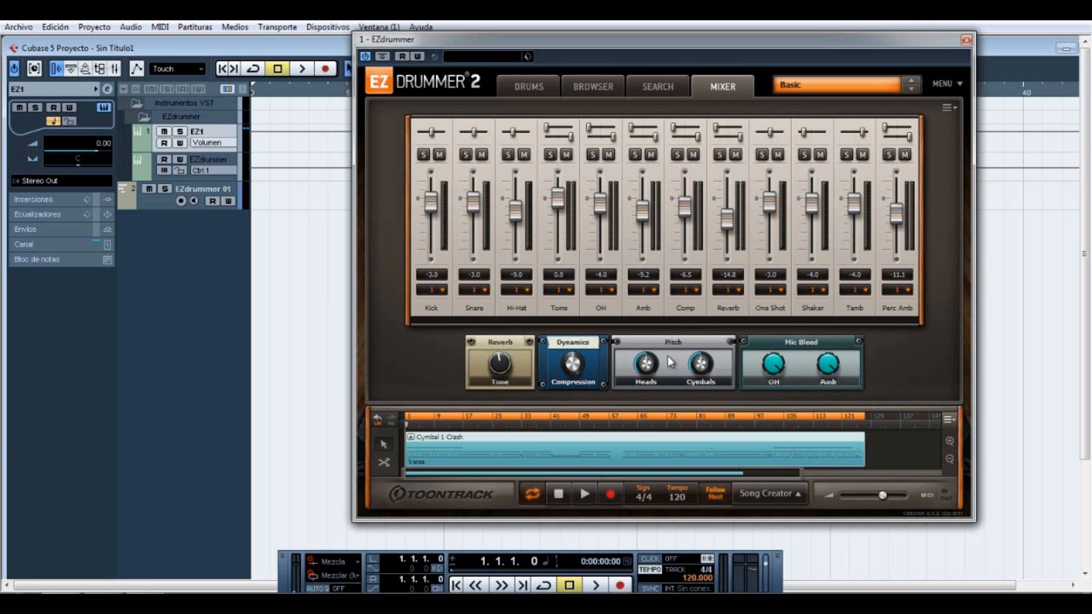
{"action": "left_click", "coordinate": [819, 86]}
{"action": "mouse_move", "coordinate": [844, 223]}
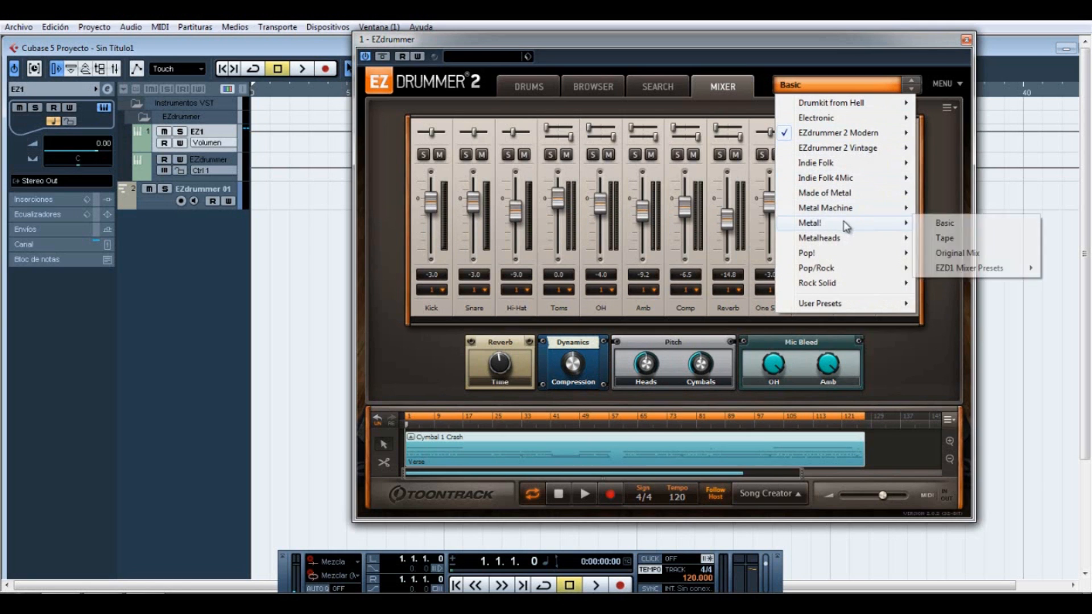
{"action": "left_click", "coordinate": [946, 224]}
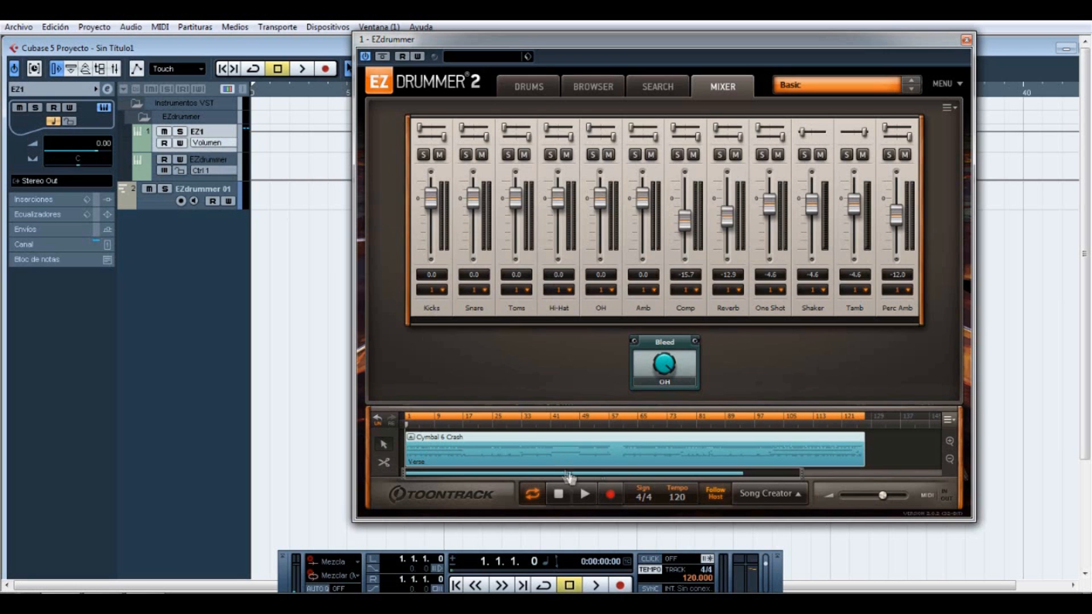
{"action": "left_click", "coordinate": [587, 493]}
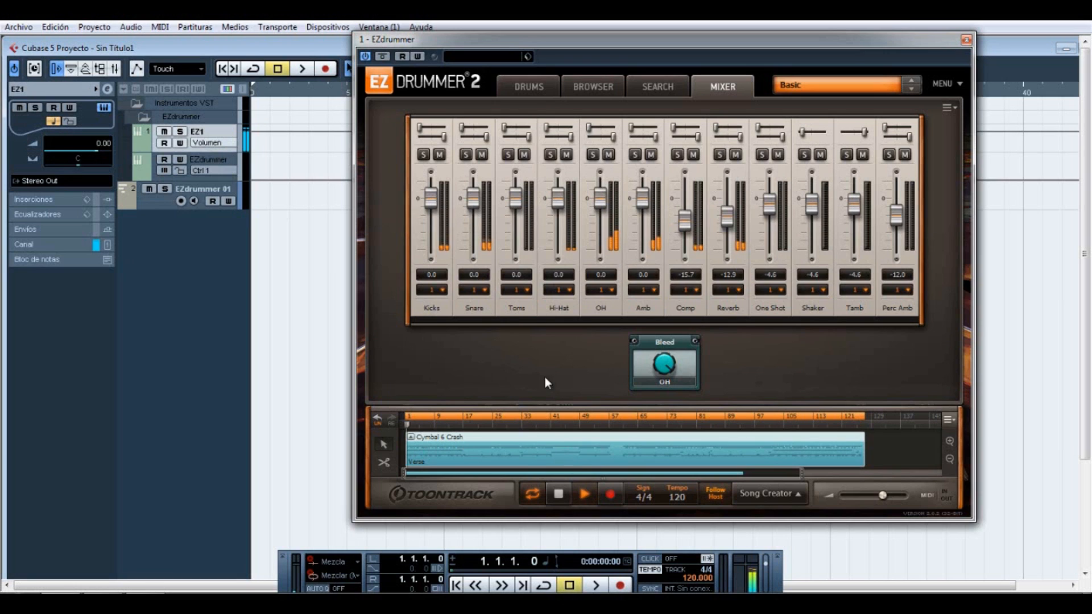
{"action": "left_click", "coordinate": [560, 494]}
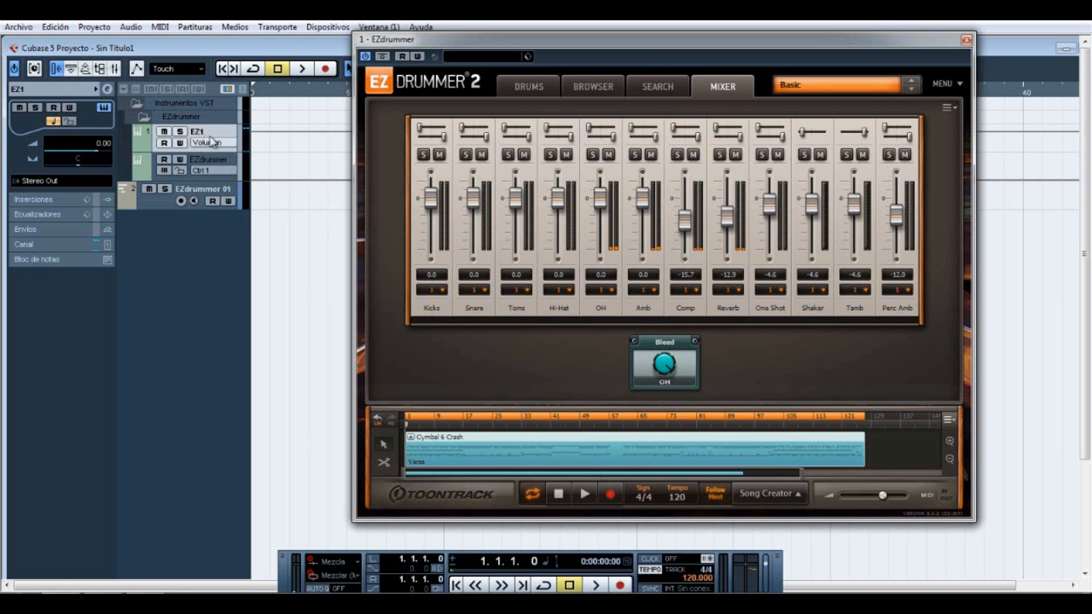
- Route the Snare channel to Output 2, Toms to Output 3 and Hi-Hat to Output 4 in the EZdrummer mixer
{"action": "left_click", "coordinate": [484, 293]}
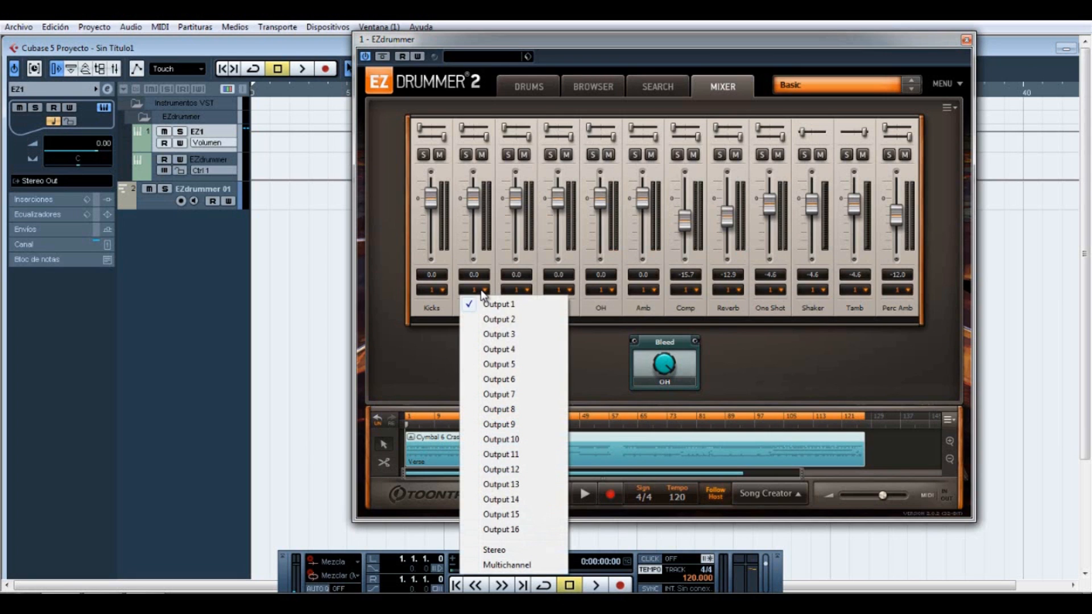
{"action": "left_click", "coordinate": [496, 319]}
{"action": "left_click", "coordinate": [516, 290]}
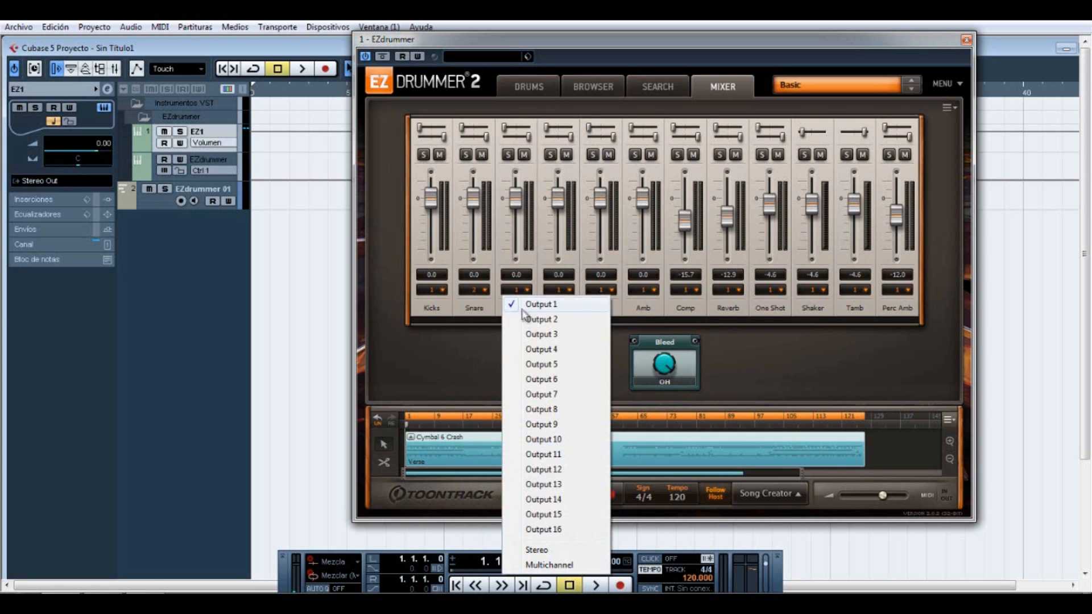
{"action": "left_click", "coordinate": [534, 335]}
{"action": "left_click", "coordinate": [560, 290]}
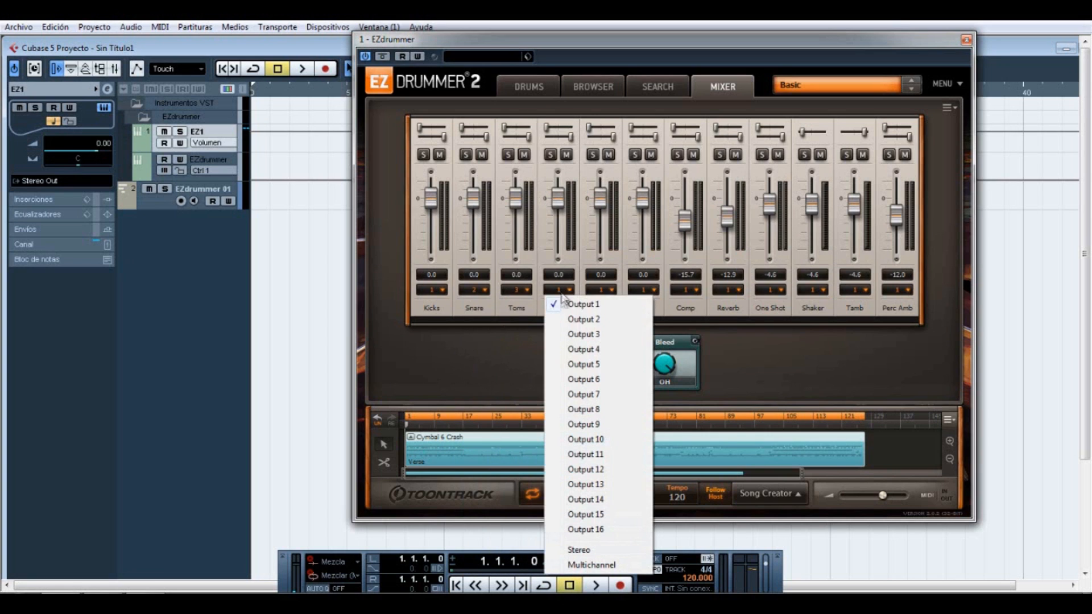
{"action": "left_click", "coordinate": [582, 349]}
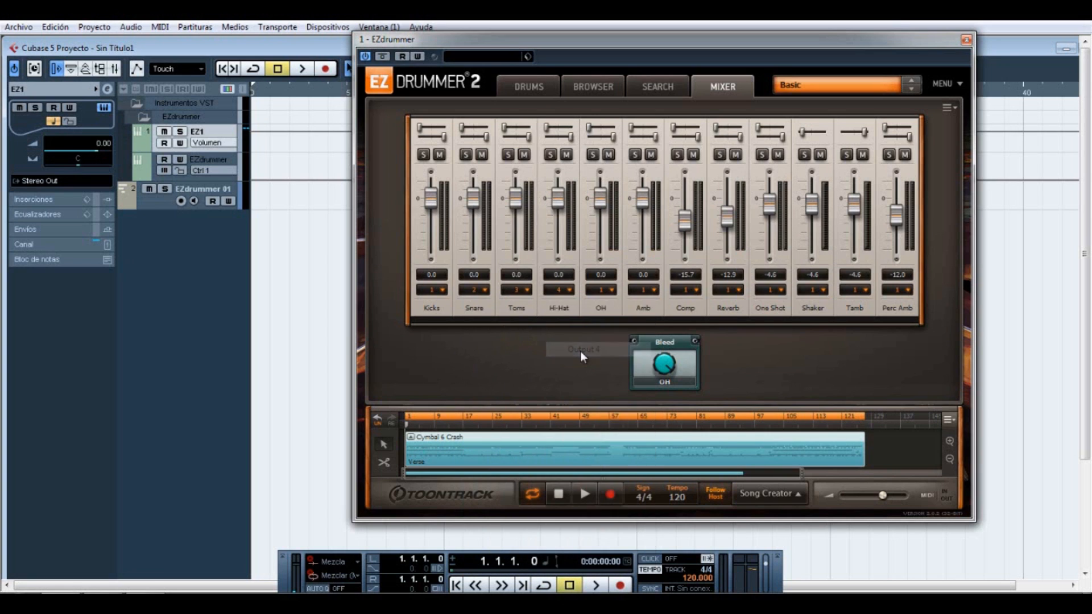
- Route the OH channel to Output 5, Amb to Output 6, Comp to Output 7 and Reverb to Output 8
{"action": "left_click", "coordinate": [600, 290]}
{"action": "left_click", "coordinate": [625, 366]}
{"action": "left_click", "coordinate": [647, 290]}
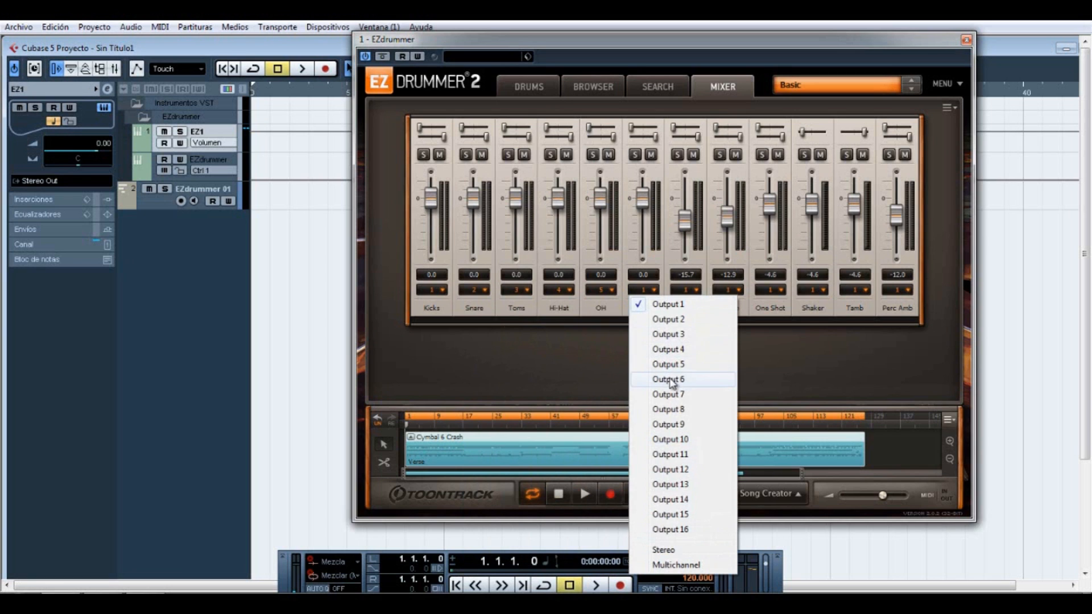
{"action": "left_click", "coordinate": [671, 378]}
{"action": "left_click", "coordinate": [693, 291]}
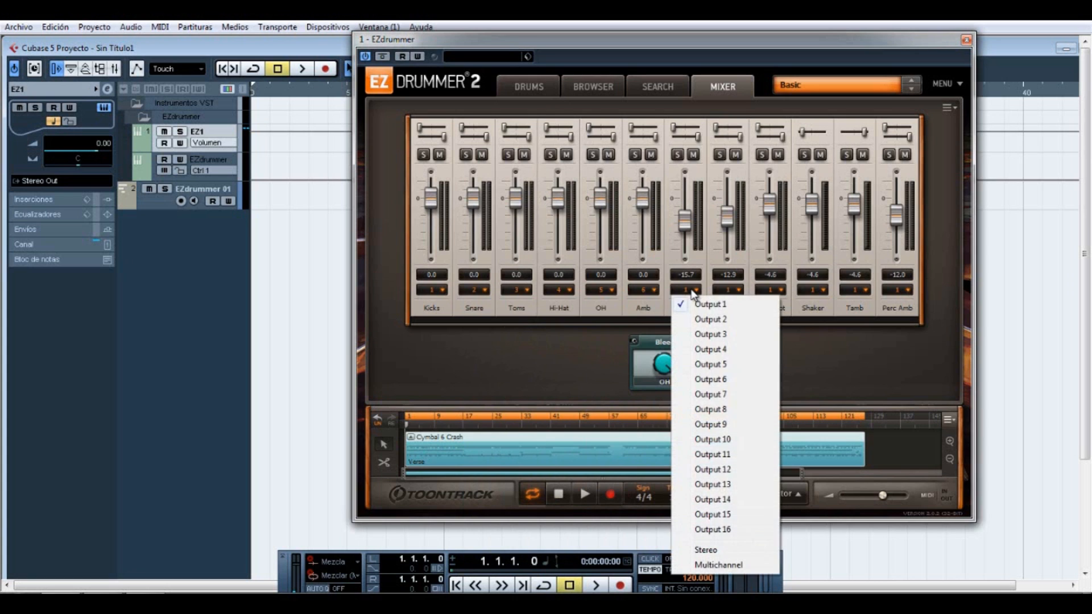
{"action": "left_click", "coordinate": [711, 394]}
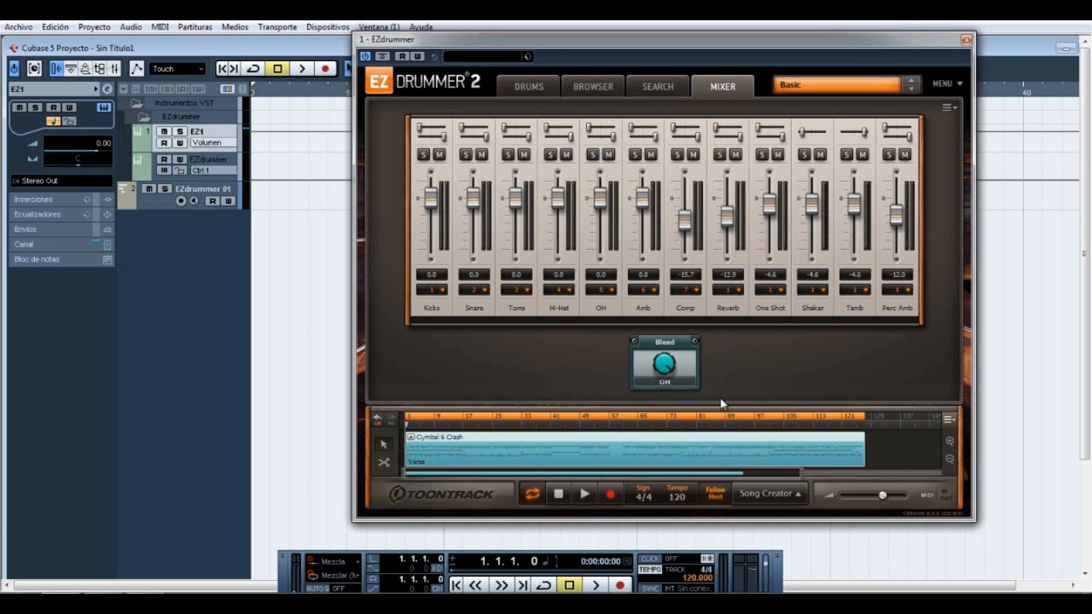
{"action": "left_click", "coordinate": [726, 291]}
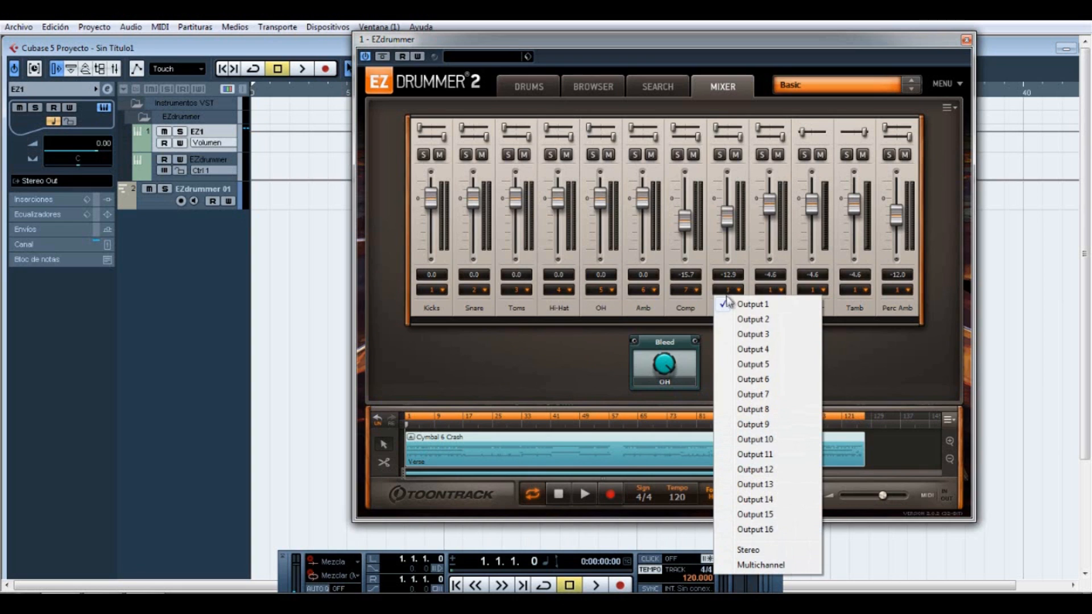
{"action": "left_click", "coordinate": [765, 407]}
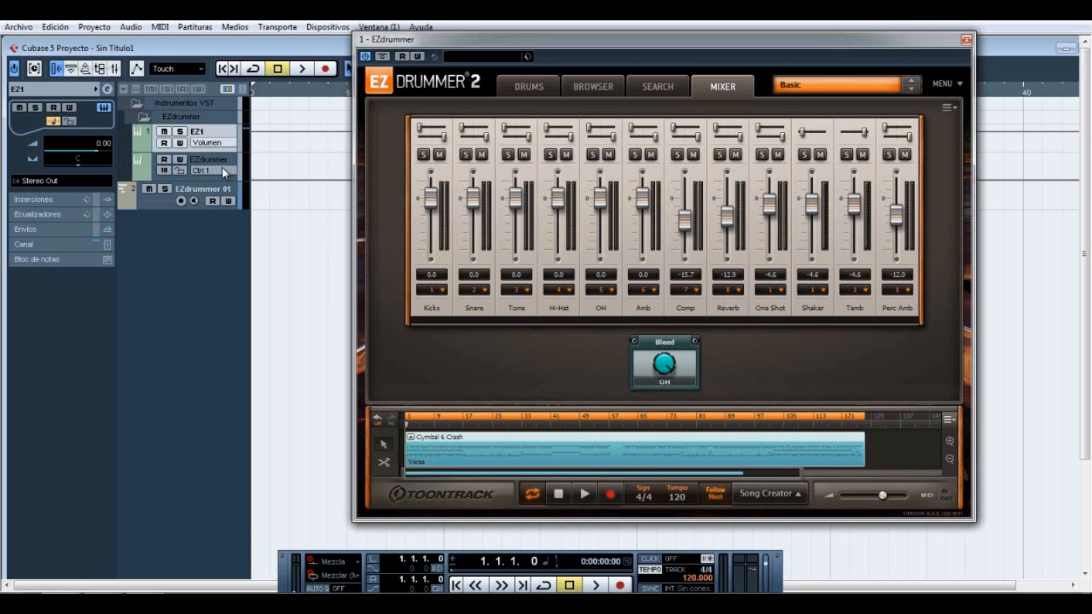
- Play the groove briefly to check the signal on the project tracks, and close the EZdrummer window
{"action": "left_click", "coordinate": [587, 494]}
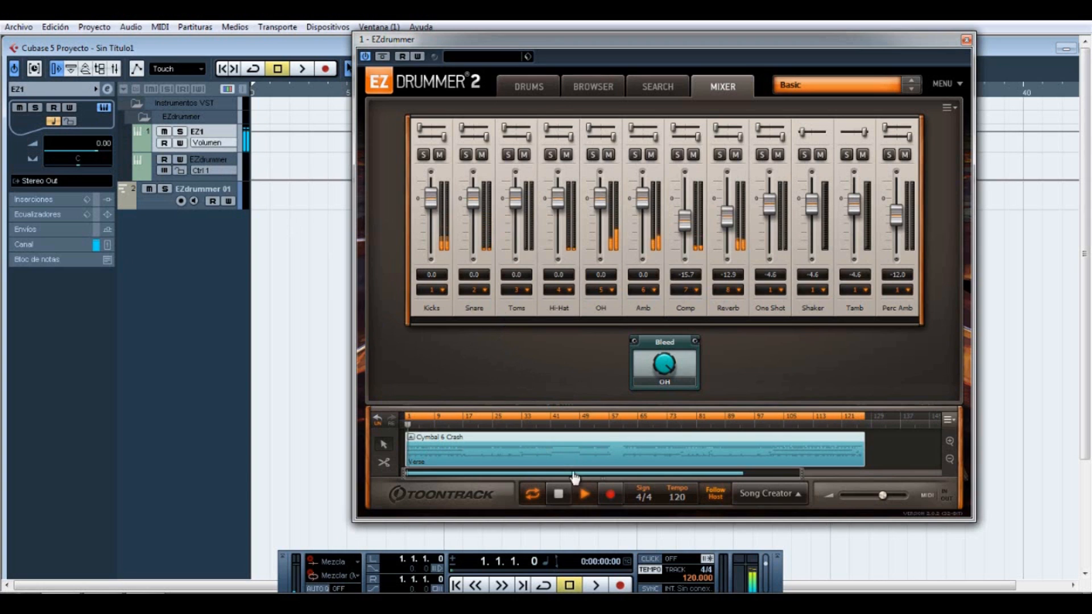
{"action": "left_click", "coordinate": [560, 492]}
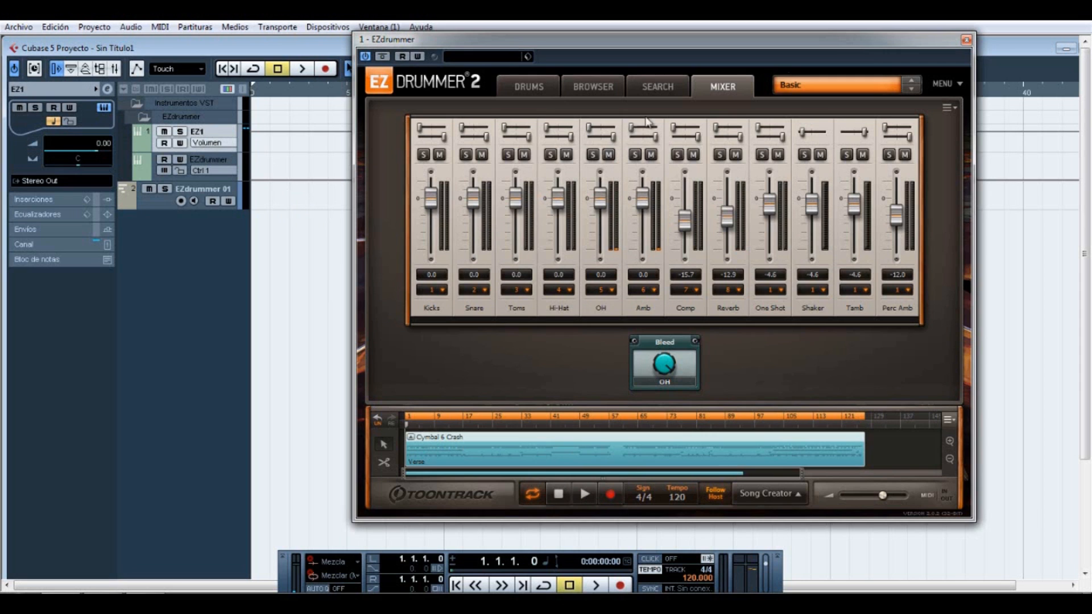
{"action": "left_click", "coordinate": [966, 39]}
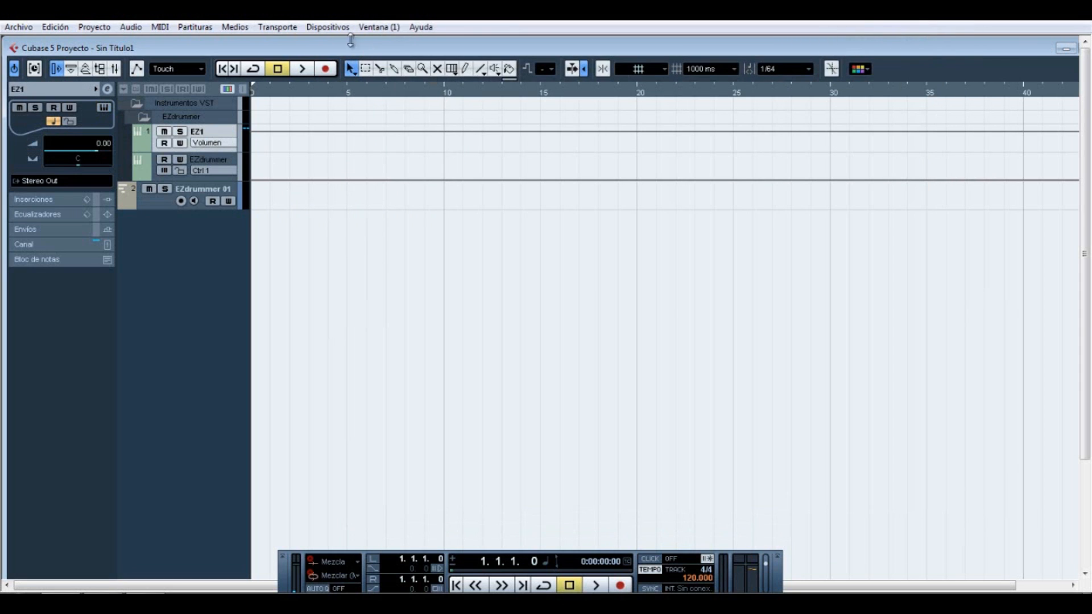
- Open the VST instruments rack and activate EZdrummer's stereo outputs EZ2, EZ3 and EZ4
{"action": "left_click", "coordinate": [323, 28]}
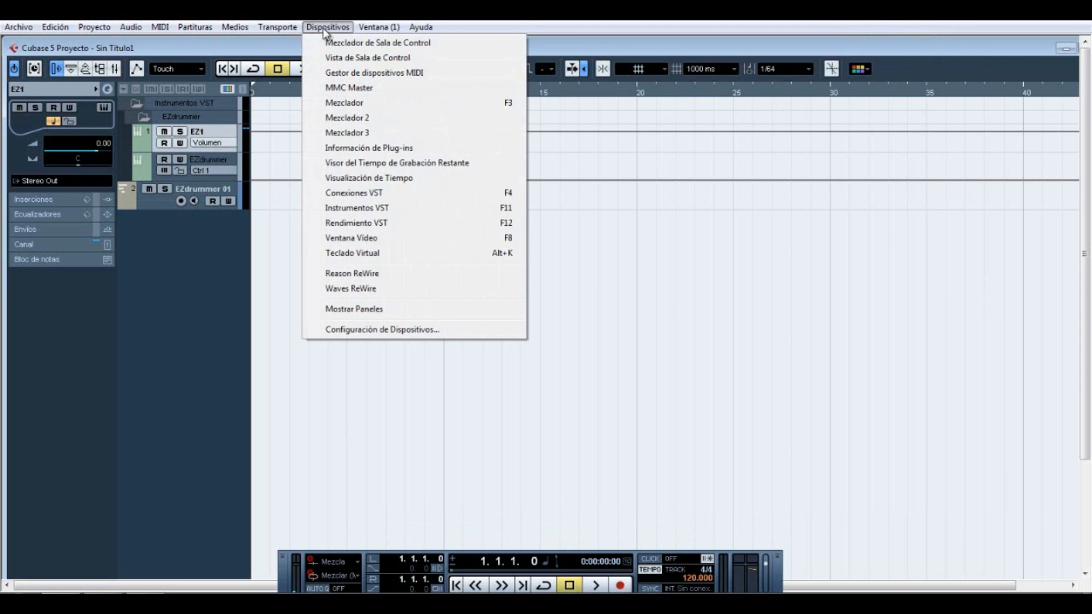
{"action": "left_click", "coordinate": [378, 210]}
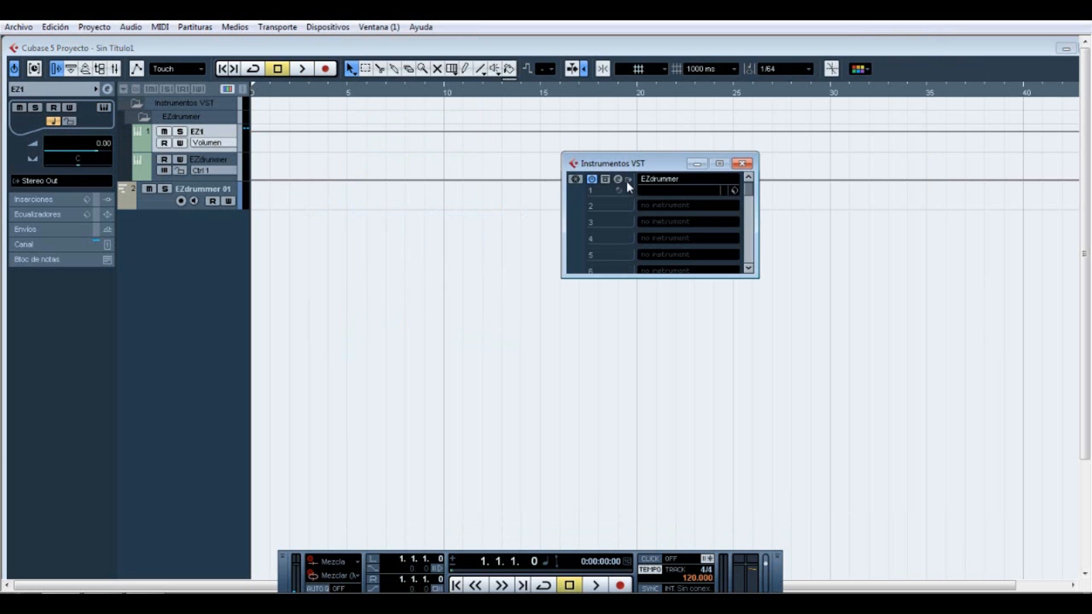
{"action": "left_click", "coordinate": [629, 181]}
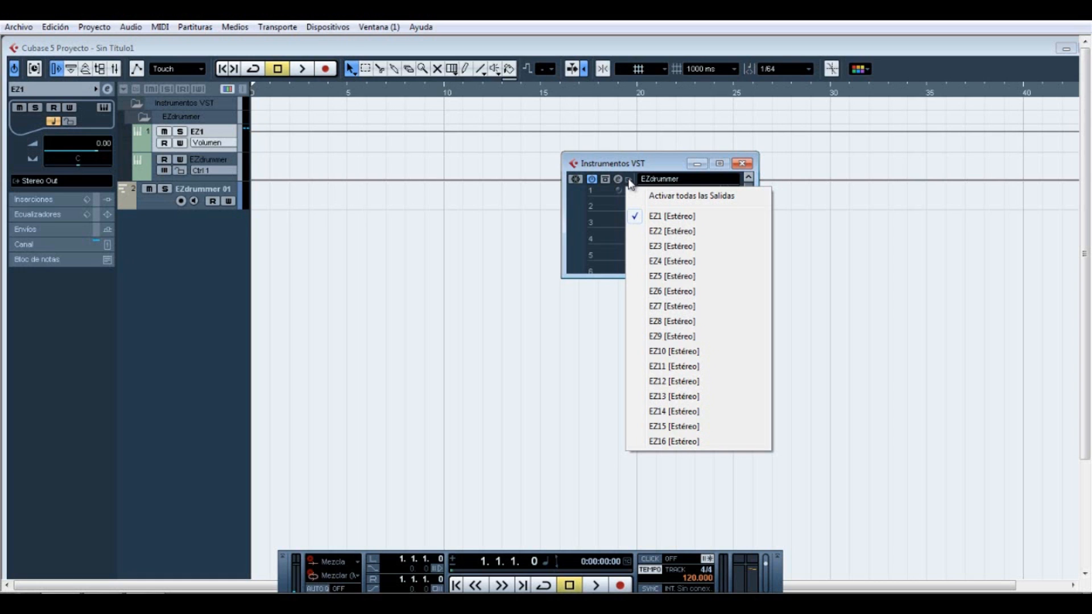
{"action": "left_click", "coordinate": [661, 231]}
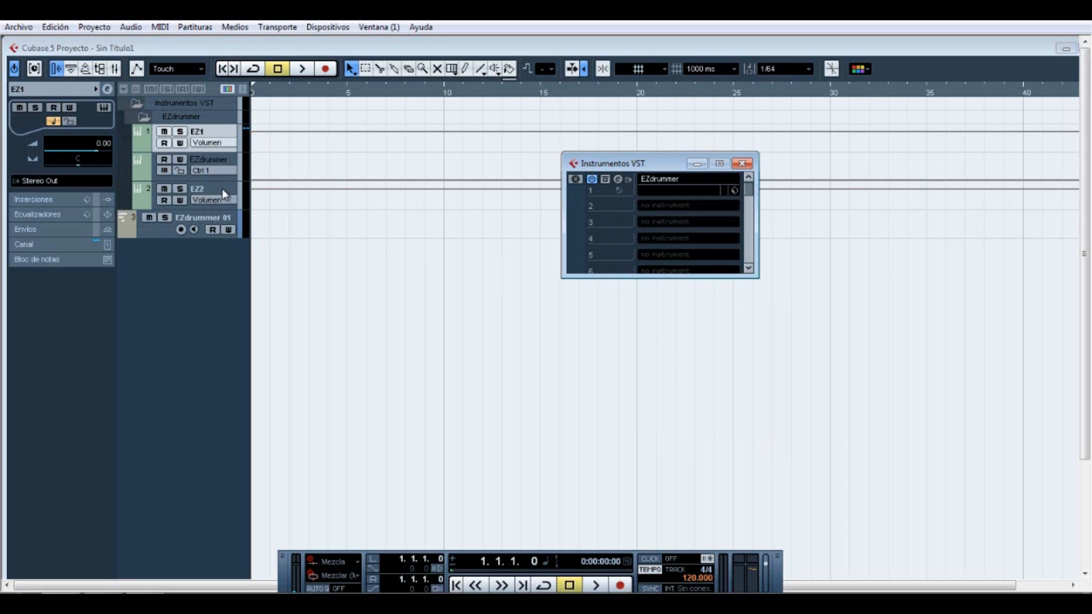
{"action": "left_click", "coordinate": [628, 179]}
{"action": "left_click", "coordinate": [658, 247]}
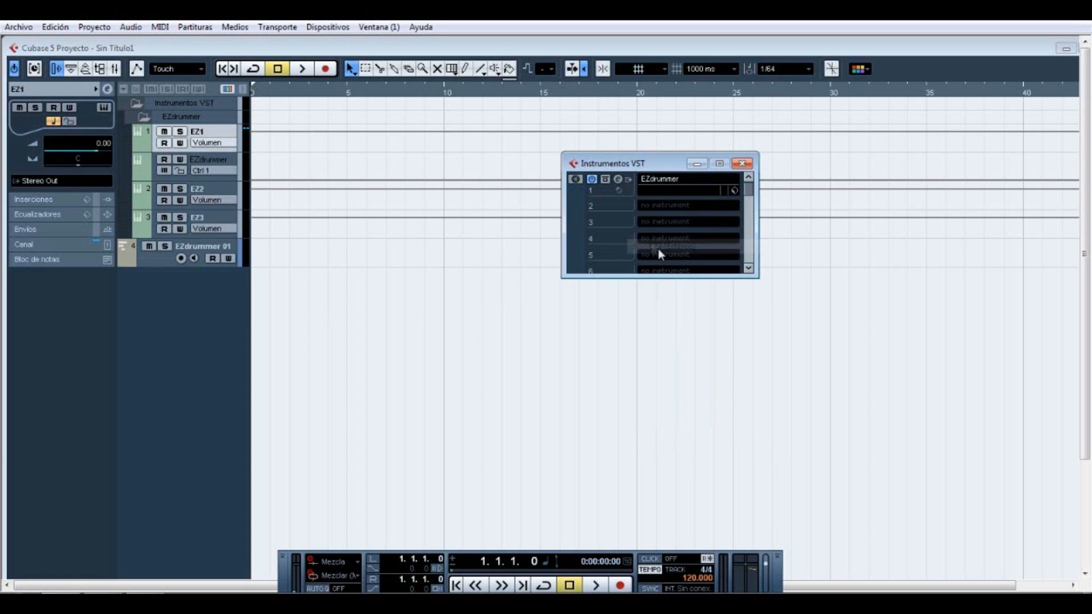
{"action": "left_click", "coordinate": [629, 181]}
{"action": "left_click", "coordinate": [654, 267]}
- Activate the EZdrummer stereo outputs EZ5, EZ6, EZ7 and EZ8
{"action": "left_click", "coordinate": [628, 181]}
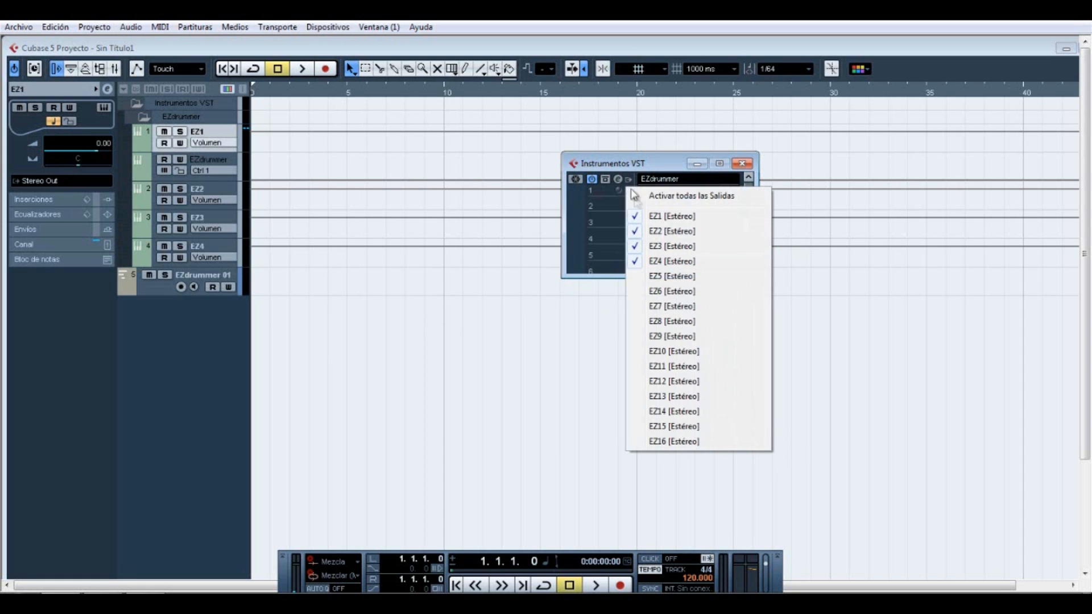
{"action": "left_click", "coordinate": [663, 276]}
{"action": "left_click", "coordinate": [629, 181]}
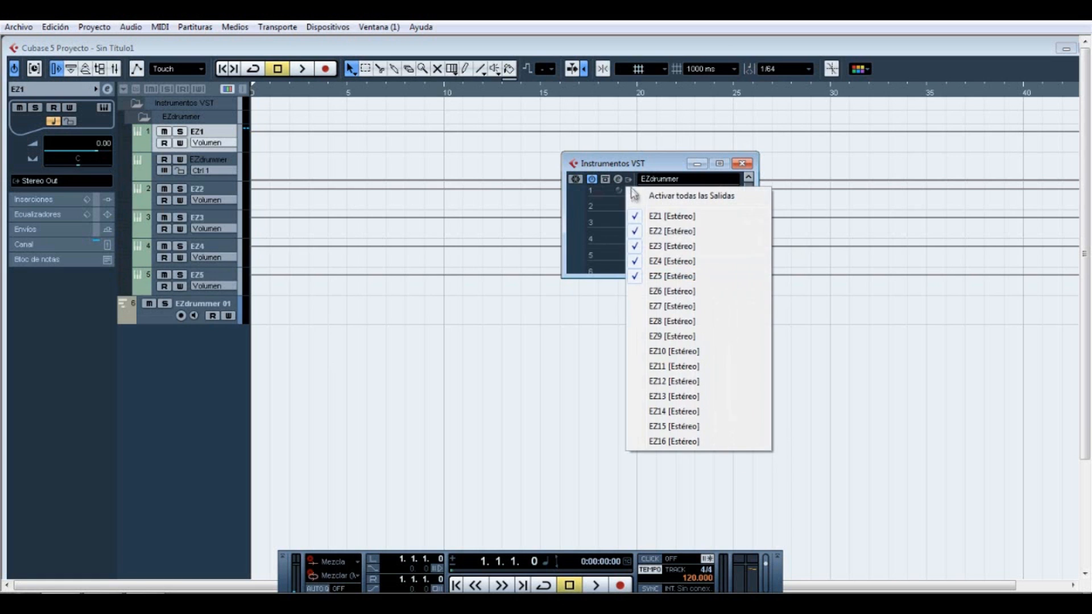
{"action": "left_click", "coordinate": [659, 295]}
{"action": "left_click", "coordinate": [628, 181]}
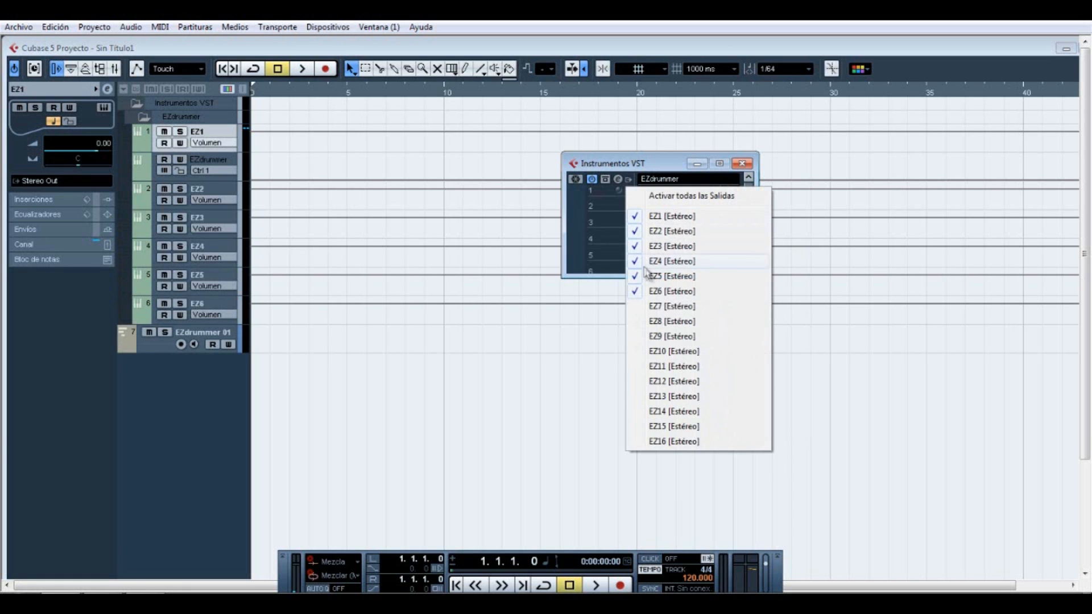
{"action": "left_click", "coordinate": [660, 305]}
{"action": "left_click", "coordinate": [627, 181]}
{"action": "left_click", "coordinate": [670, 322]}
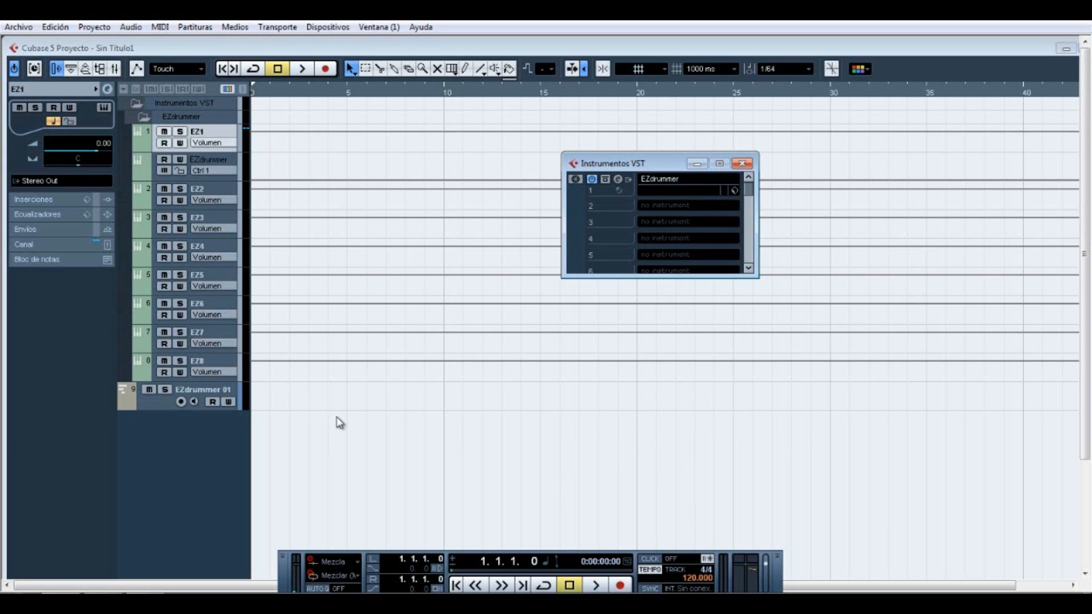
- Open the instrument from the EZdrummer 01 MIDI track and play the groove to check the separate output tracks
{"action": "left_click", "coordinate": [160, 405]}
{"action": "left_click", "coordinate": [107, 219]}
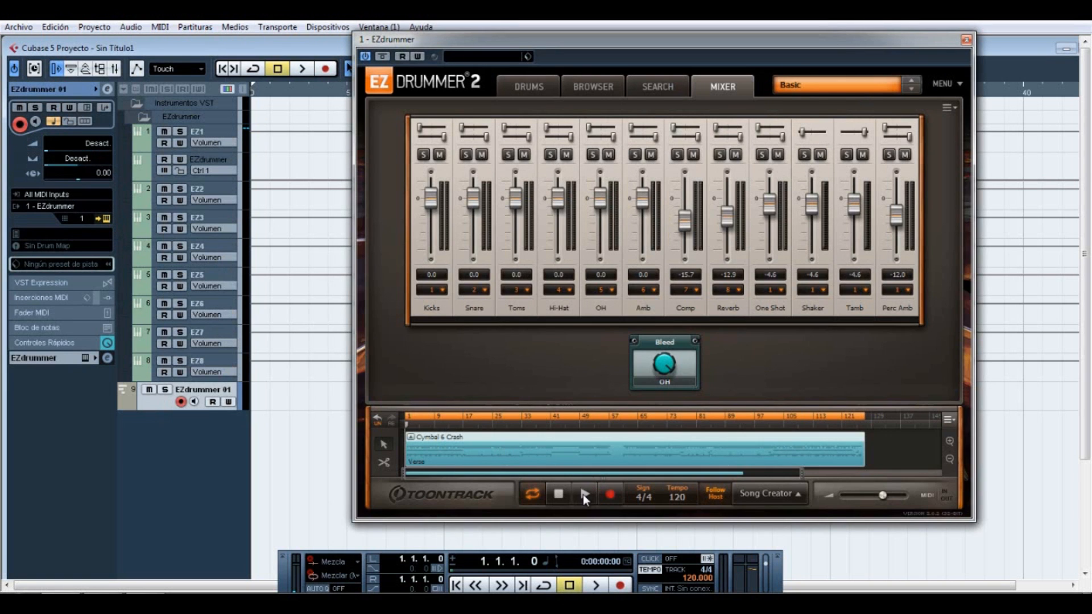
{"action": "left_click", "coordinate": [584, 494]}
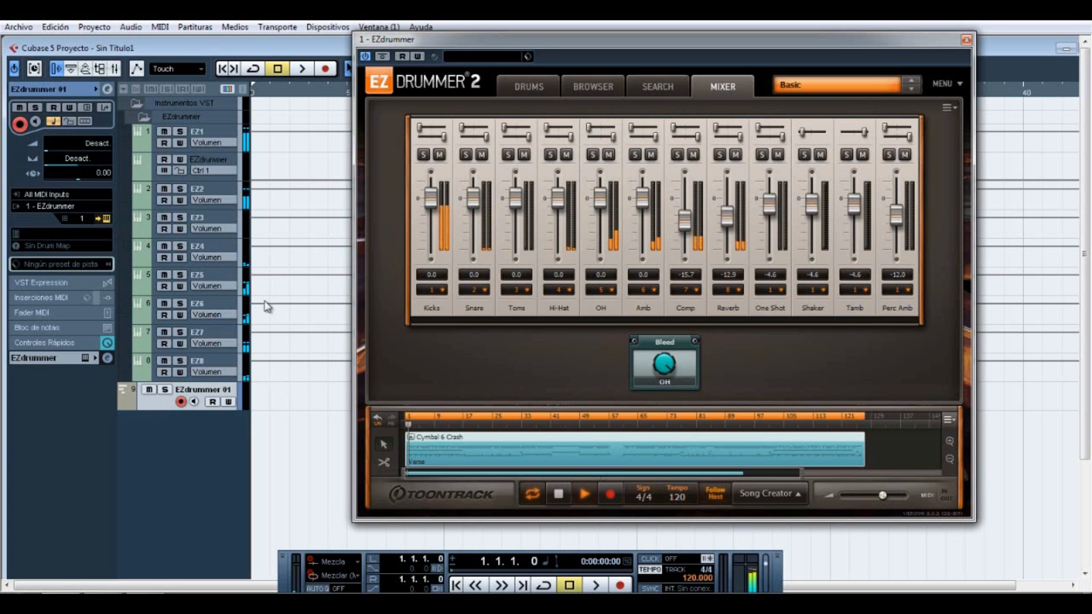
{"action": "left_click", "coordinate": [558, 494]}
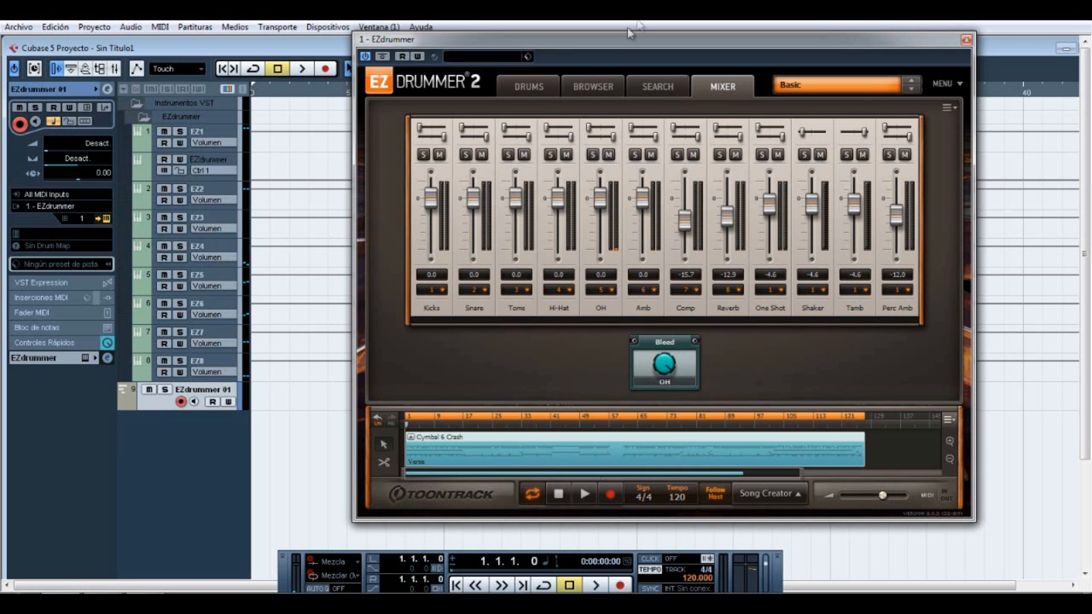
- Close the EZdrummer window and open the project's mixer
{"action": "left_click", "coordinate": [966, 39]}
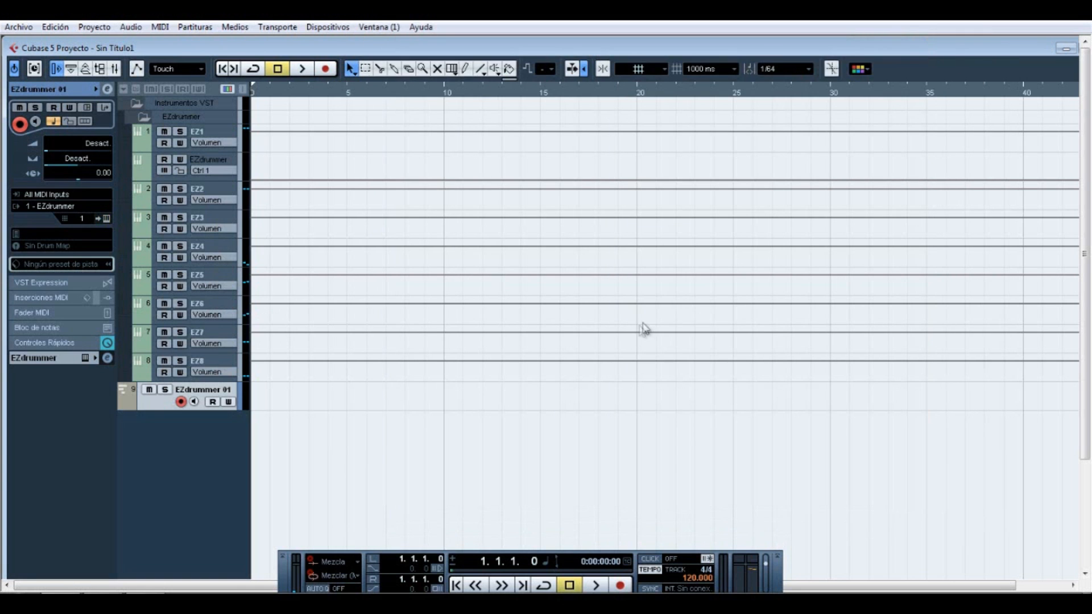
{"action": "key", "text": "F3"}
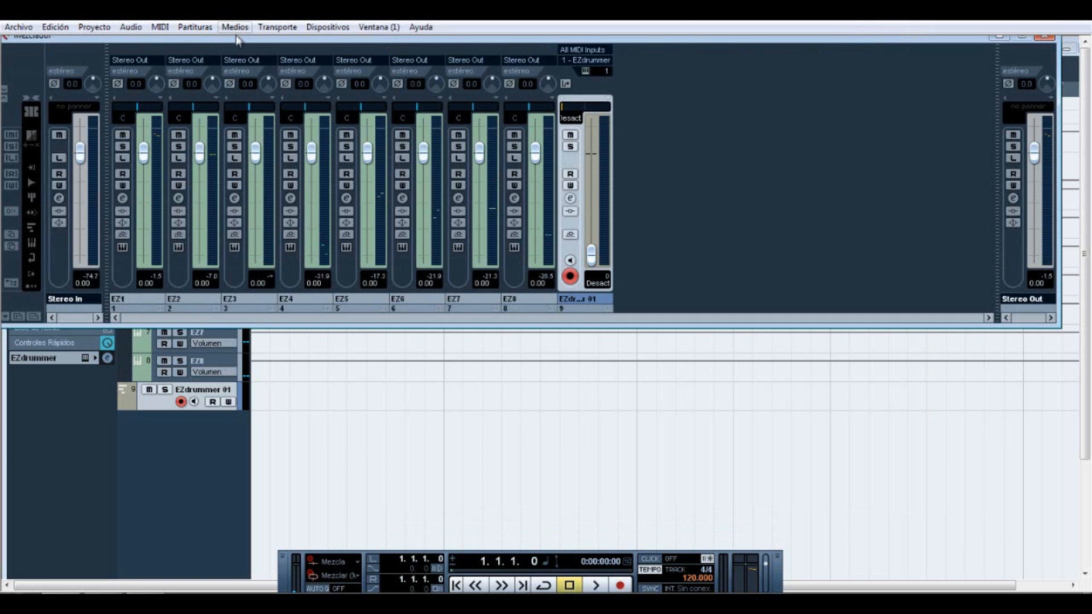
- Play the groove with the mixer in view and solo channels EZ1, EZ2 and EZ5 to hear their separate signals, clearing the solos
{"action": "left_click_drag", "start_coordinate": [245, 40], "coordinate": [272, 98]}
{"action": "key", "text": "space"}
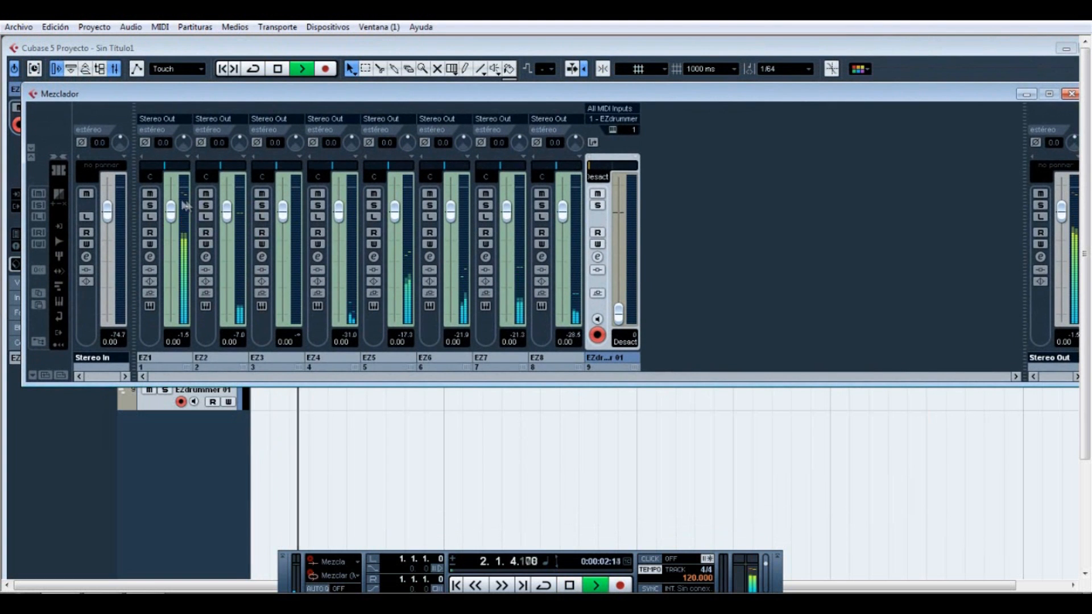
{"action": "left_click", "coordinate": [152, 204]}
{"action": "left_click", "coordinate": [206, 206]}
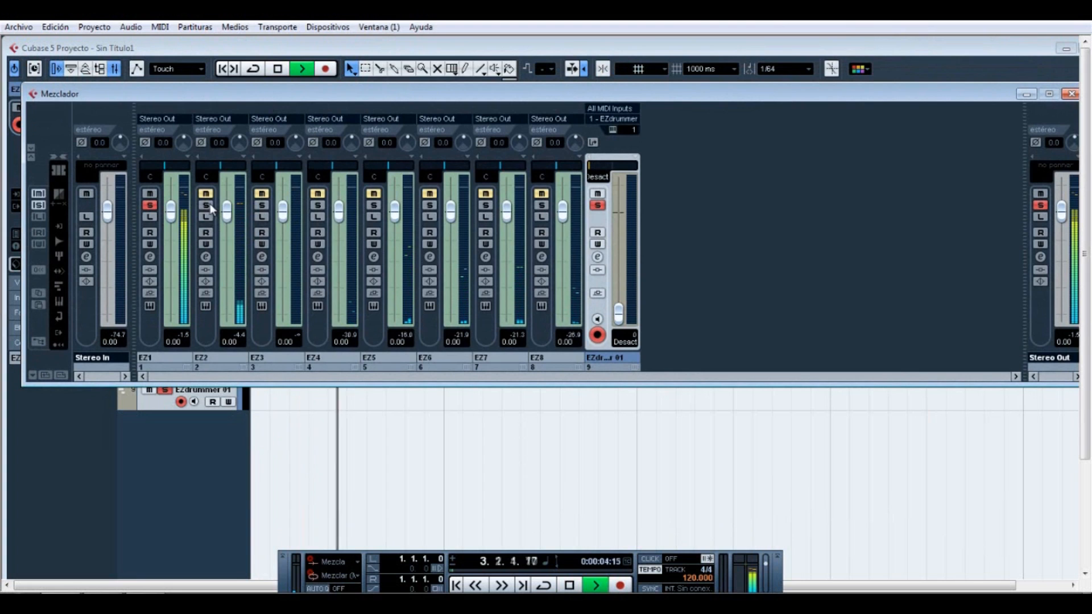
{"action": "left_click", "coordinate": [151, 206]}
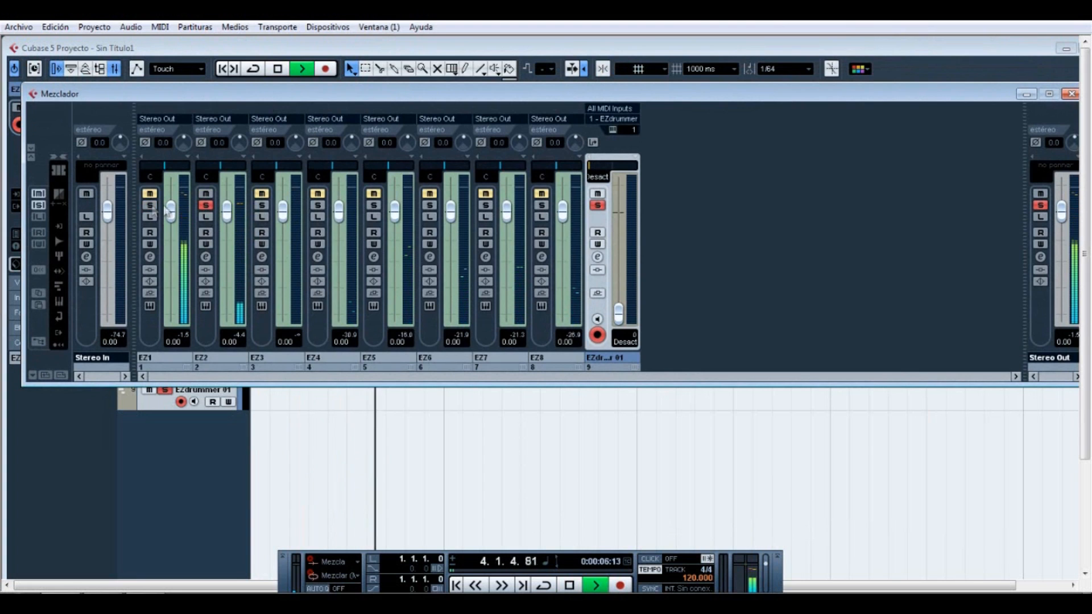
{"action": "left_click", "coordinate": [374, 205]}
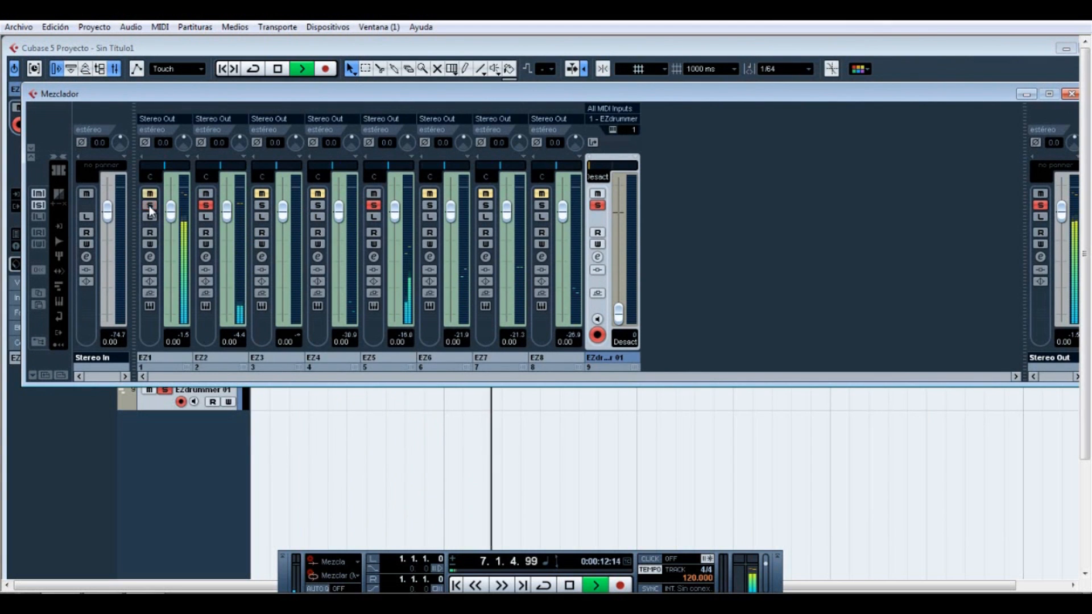
{"action": "left_click", "coordinate": [205, 205]}
{"action": "left_click", "coordinate": [374, 205]}
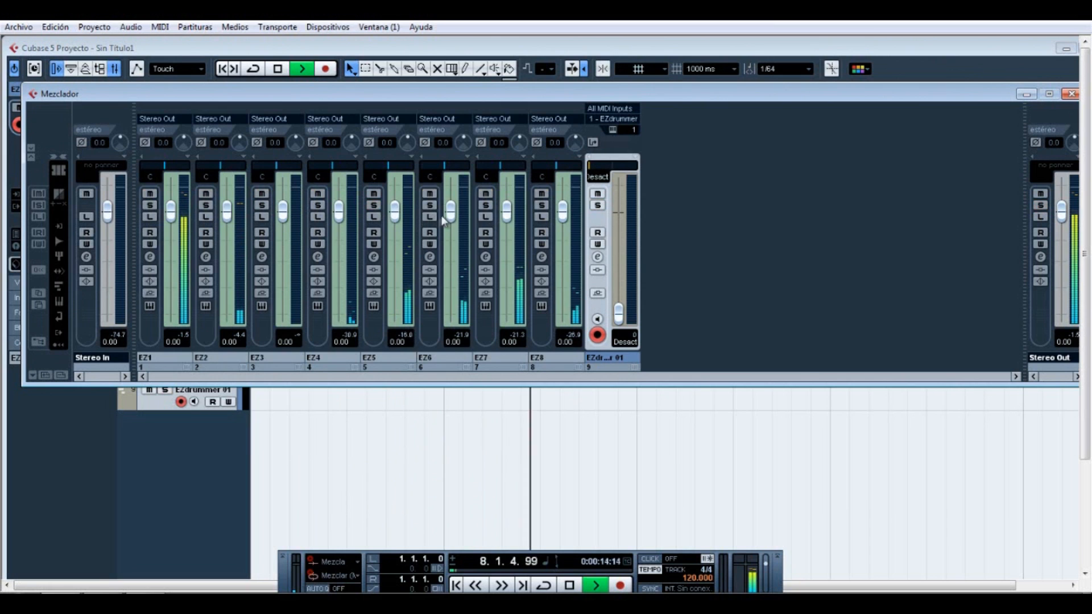
- Solo channels EZ6 and EZ7 one after the other, clear the solos and stop playback
{"action": "left_click", "coordinate": [430, 206]}
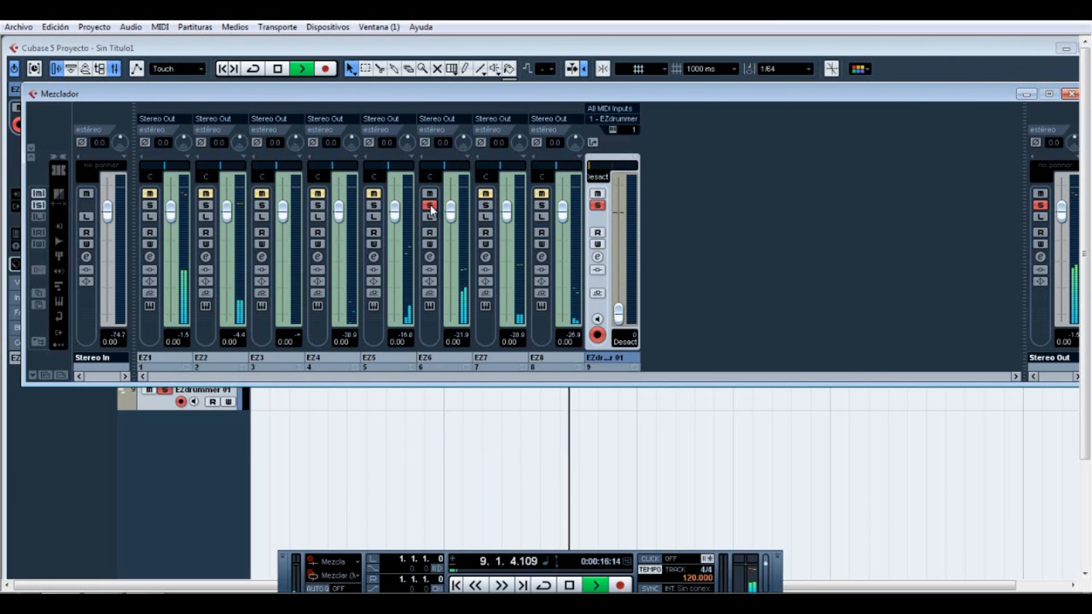
{"action": "left_click", "coordinate": [430, 206]}
{"action": "left_click", "coordinate": [486, 206]}
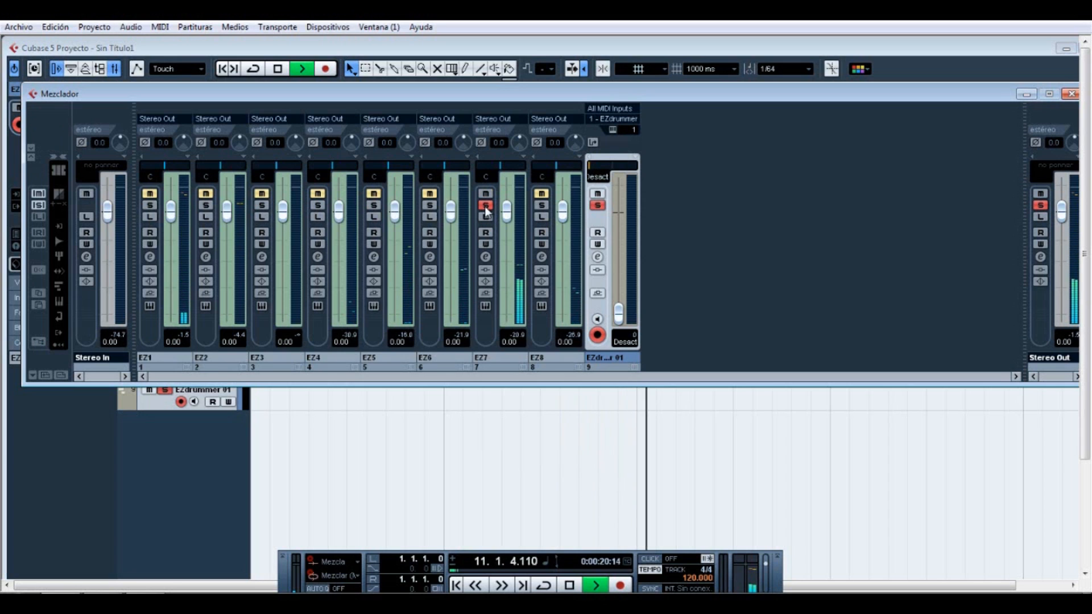
{"action": "left_click", "coordinate": [486, 206]}
{"action": "key", "text": "space"}
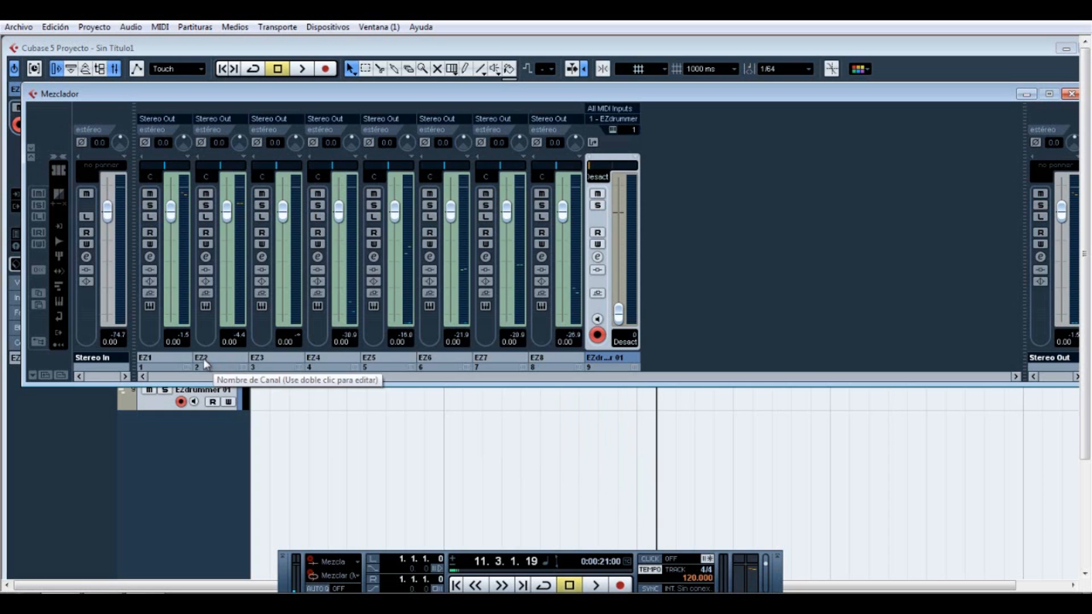
- Rename the EZ1 mixer channel as kick and the EZ2 channel as snare
{"action": "double_click", "coordinate": [148, 357]}
{"action": "type", "text": "ki"}
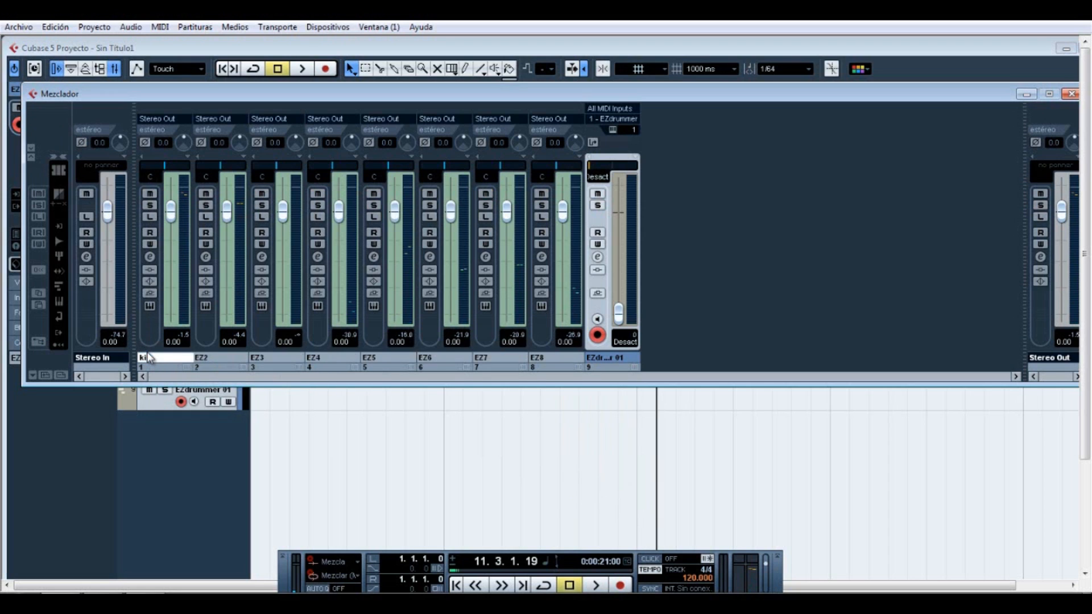
{"action": "type", "text": "ck"}
{"action": "key", "text": "Return"}
{"action": "double_click", "coordinate": [208, 359]}
{"action": "type", "text": "snare"}
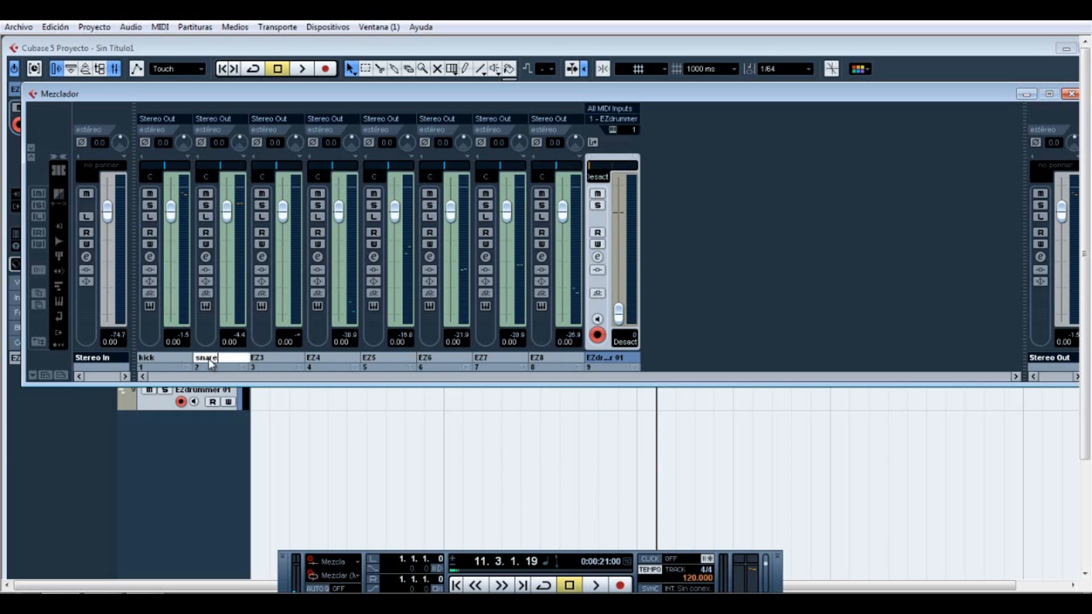
{"action": "key", "text": "Return"}
- Extend the mixer to show every channel's insert slots, and return to a maximised project window
{"action": "left_click", "coordinate": [32, 158]}
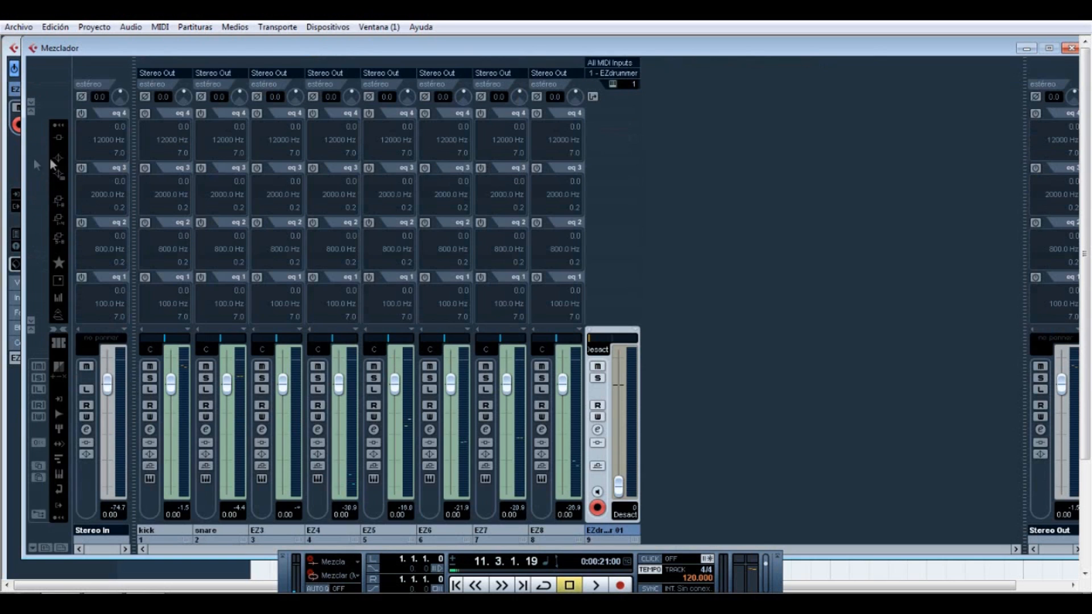
{"action": "left_click", "coordinate": [59, 139]}
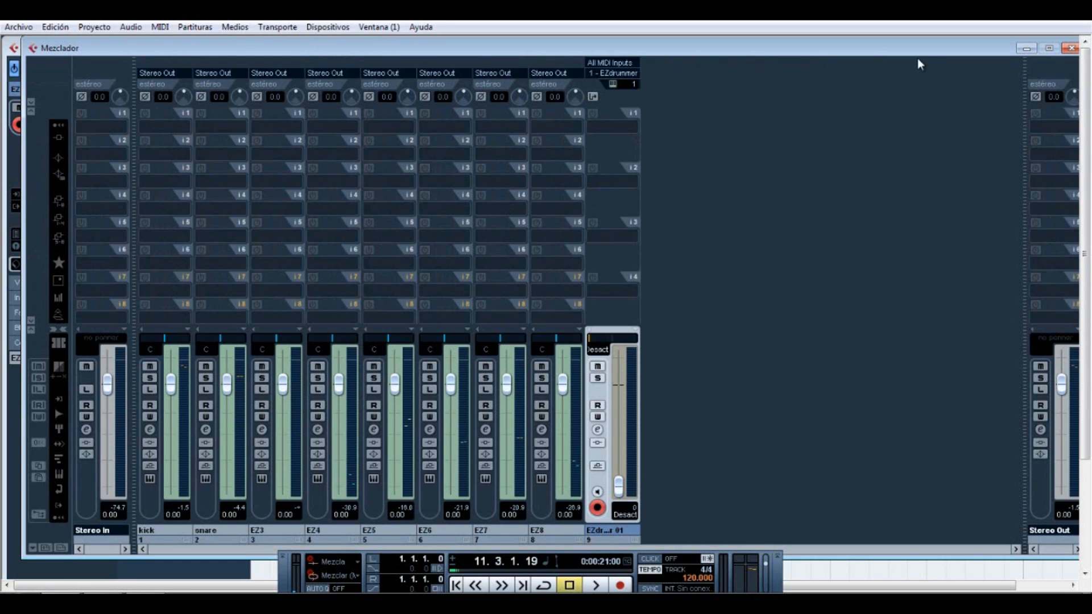
{"action": "left_click", "coordinate": [1071, 47]}
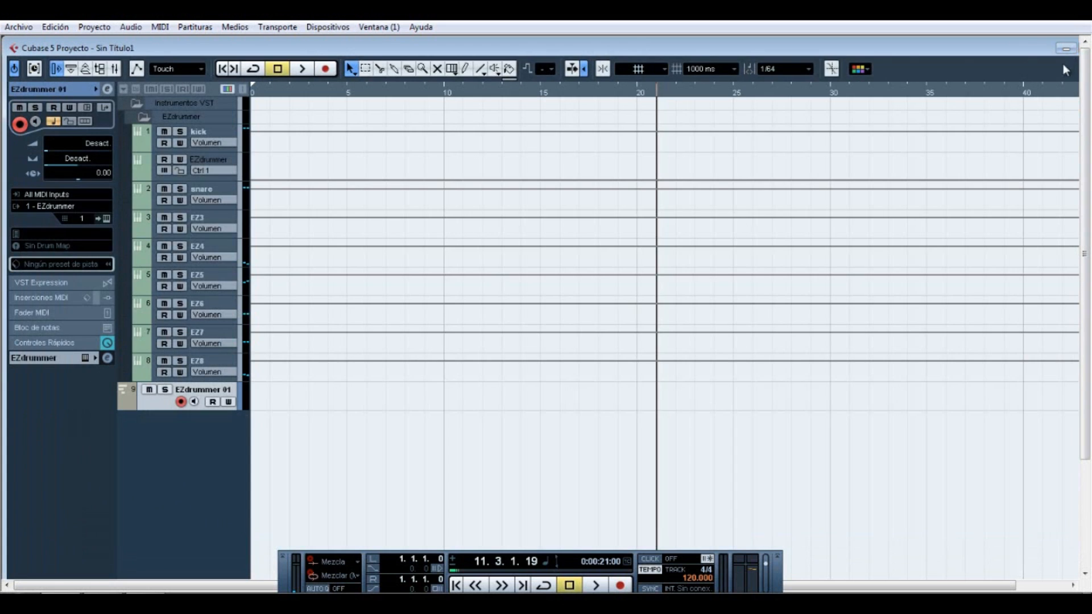
{"action": "left_click", "coordinate": [1066, 48]}
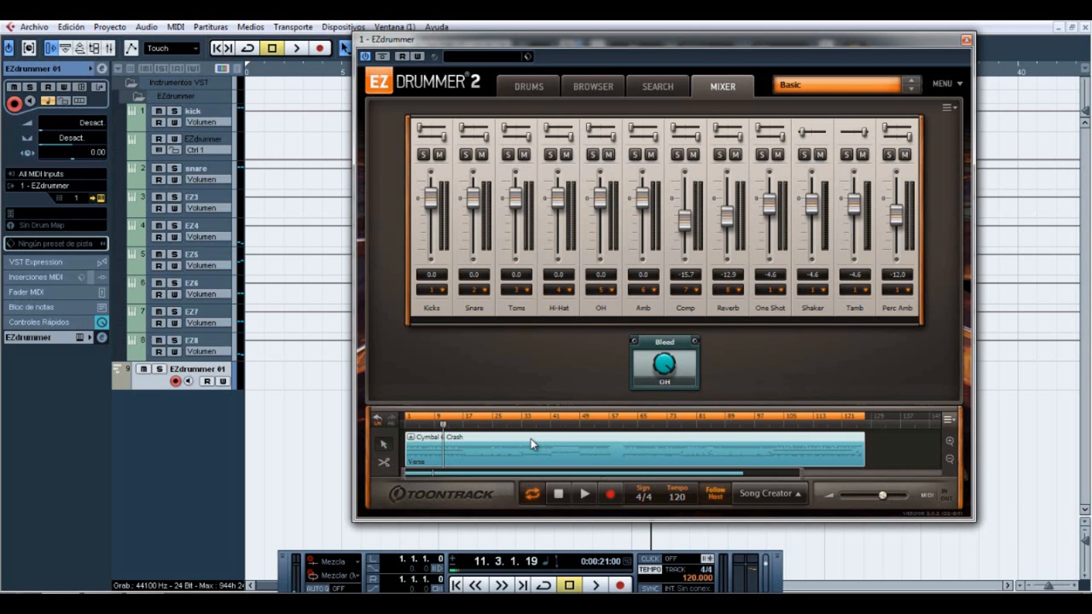
- Copy the groove from EZdrummer's song track to the start of the EZdrummer 01 MIDI track and close the instrument window
{"action": "left_click_drag", "start_coordinate": [530, 439], "coordinate": [253, 374]}
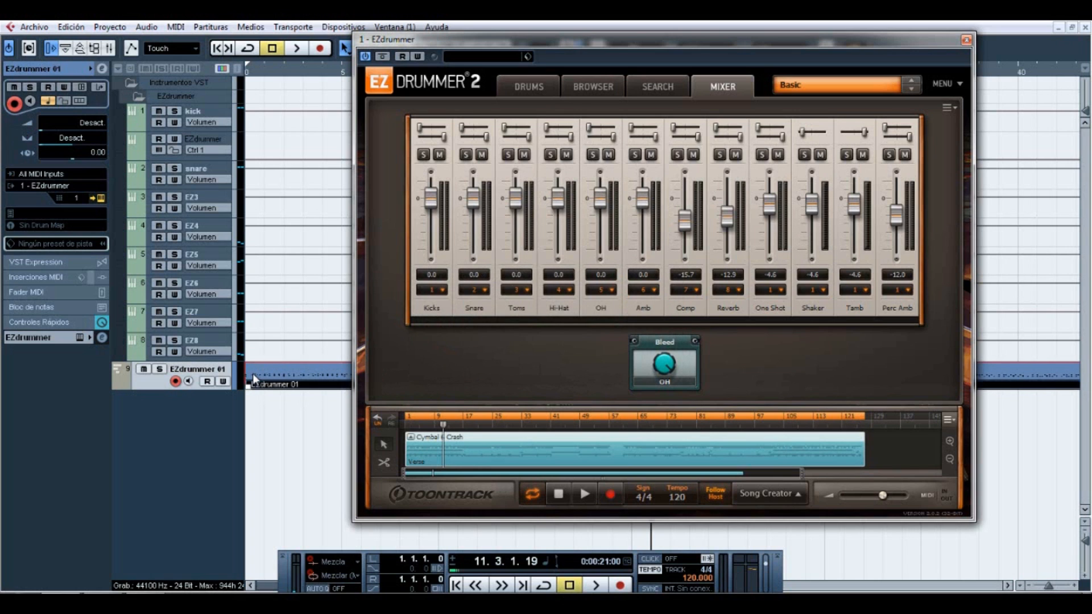
{"action": "left_click", "coordinate": [965, 41]}
{"action": "key", "text": "g"}
{"action": "key", "text": "g"}
{"action": "key", "text": "g"}
{"action": "key", "text": "g"}
{"action": "key", "text": "g"}
{"action": "key", "text": "g"}
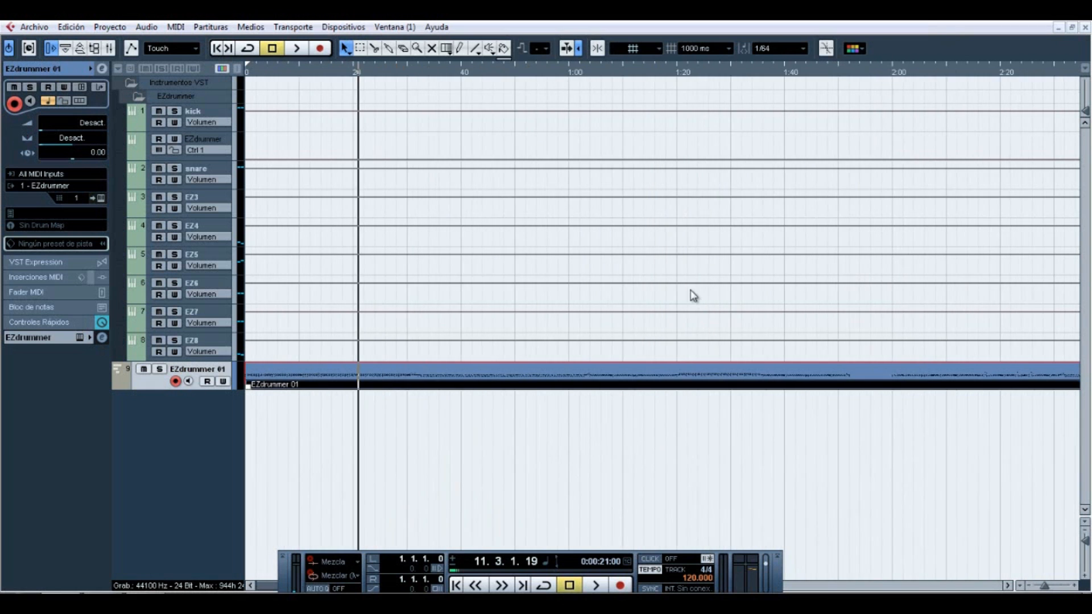
{"action": "key", "text": "g"}
{"action": "key", "text": "g"}
{"action": "key", "text": "g"}
{"action": "key", "text": "g"}
- Play the MIDI part from the project start to check that it triggers the separate drum tracks, and stop playback
{"action": "left_click", "coordinate": [222, 48]}
{"action": "left_click", "coordinate": [296, 48]}
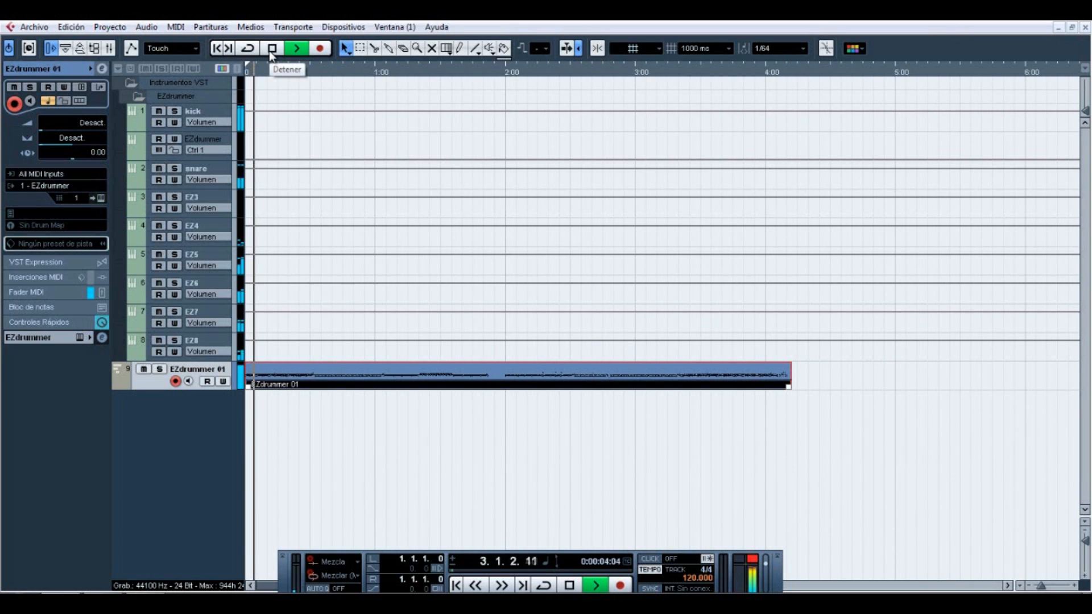
{"action": "left_click", "coordinate": [272, 49]}
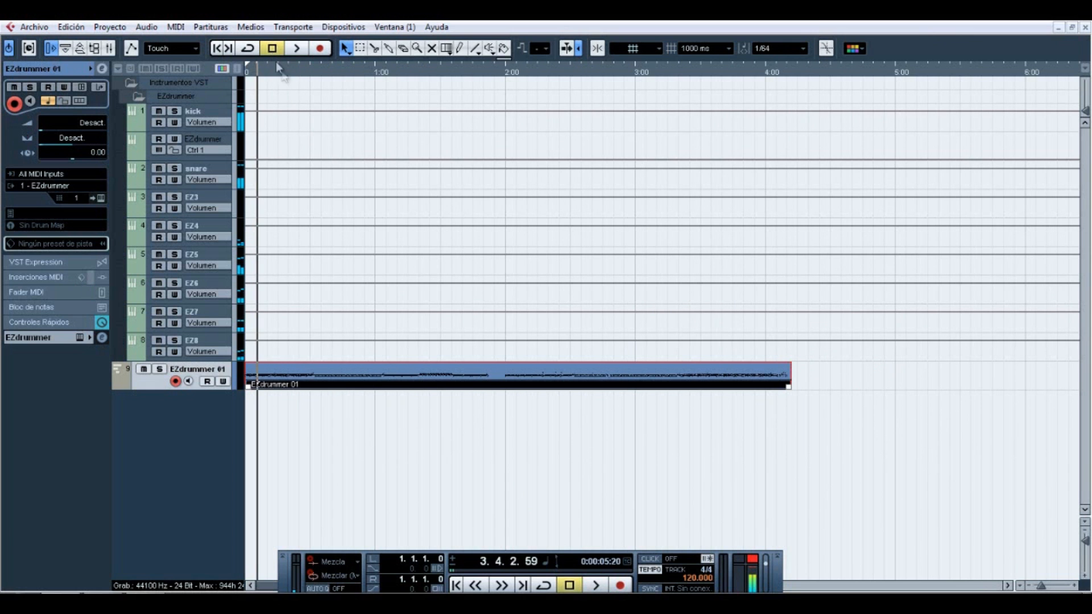
- Check the drum channels in the mixer and return the project cursor to the start
{"action": "key", "text": "F3"}
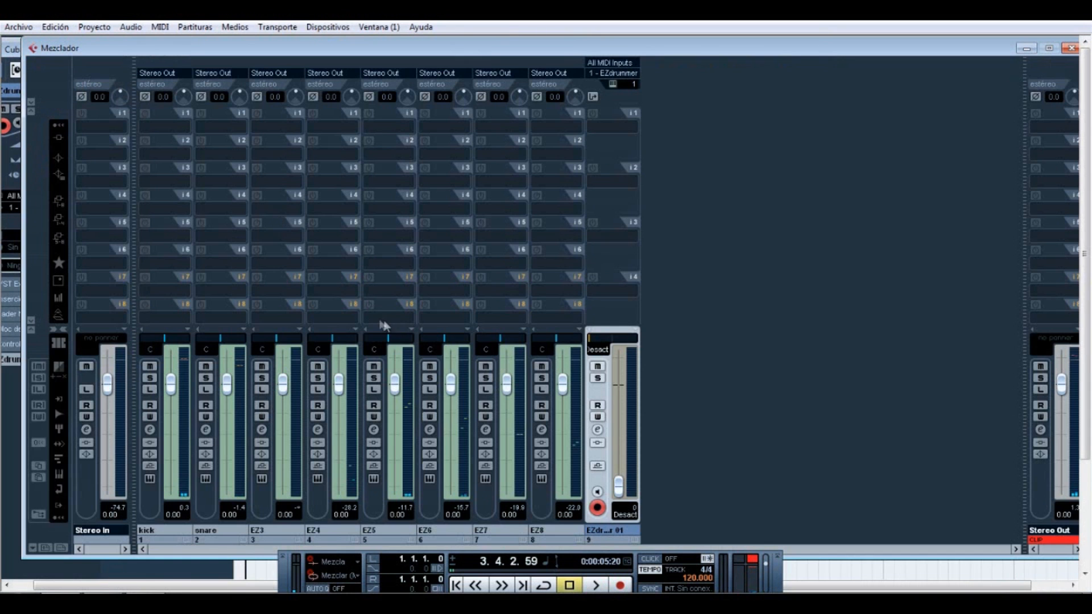
{"action": "key", "text": "F3"}
{"action": "left_click", "coordinate": [207, 70]}
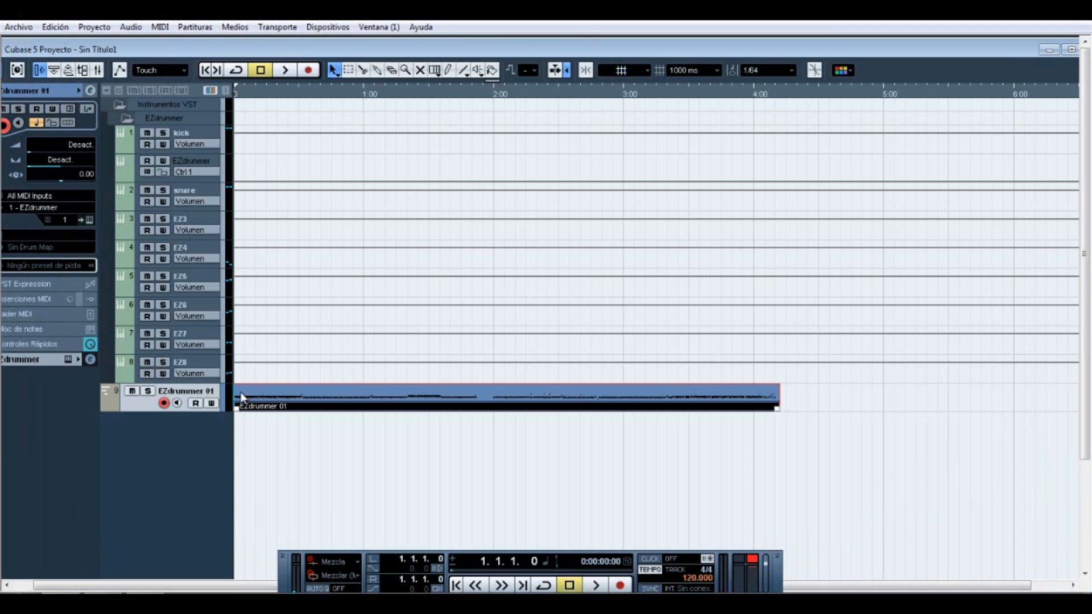
{"action": "left_click", "coordinate": [1071, 50]}
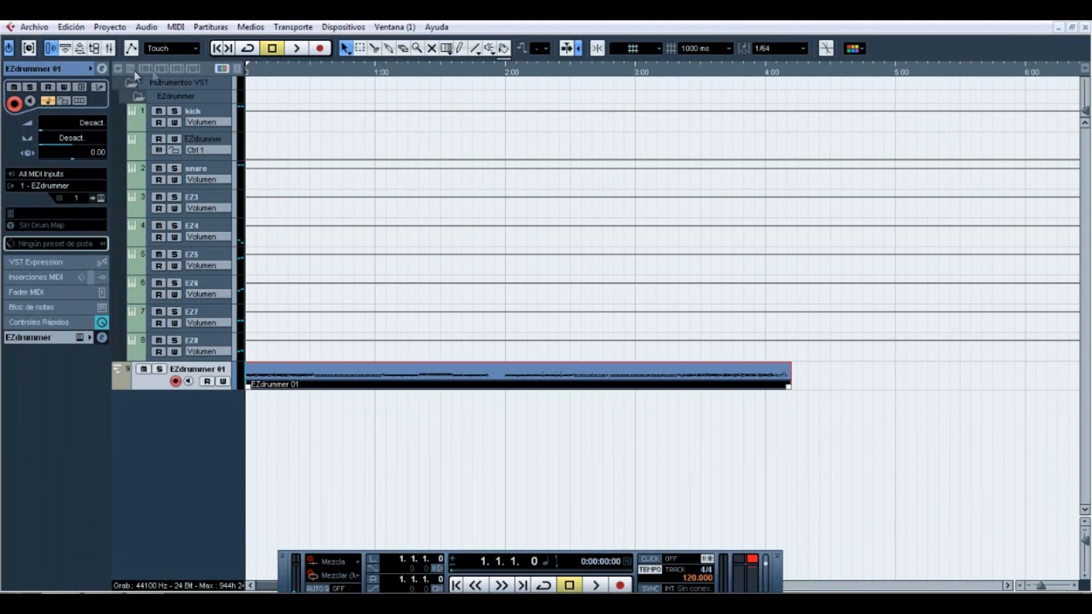
- Try to open the audio mixdown export for the project
{"action": "left_click", "coordinate": [35, 28]}
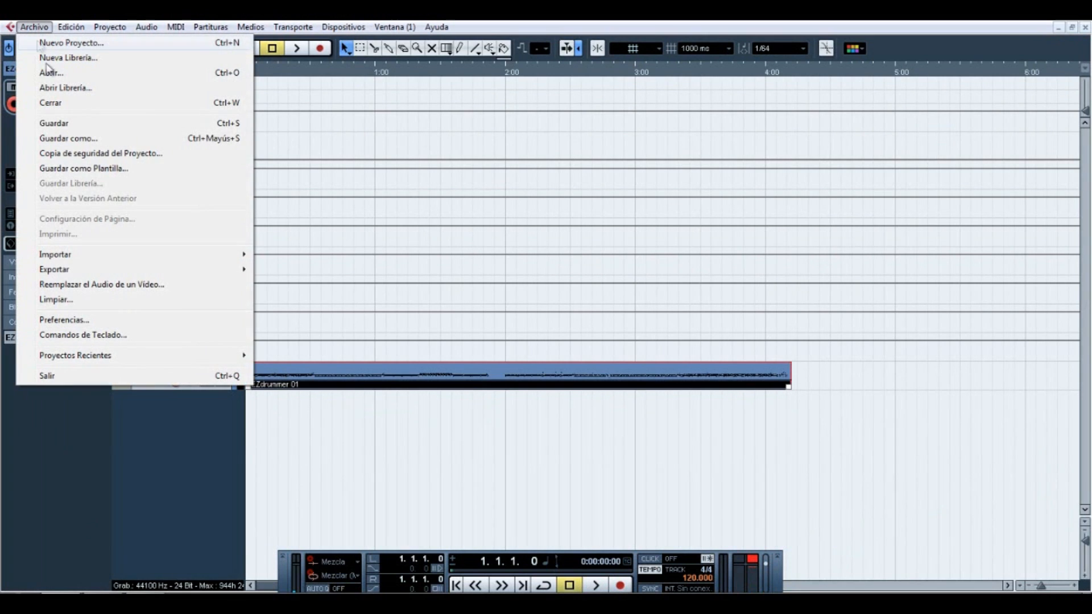
{"action": "mouse_move", "coordinate": [220, 269]}
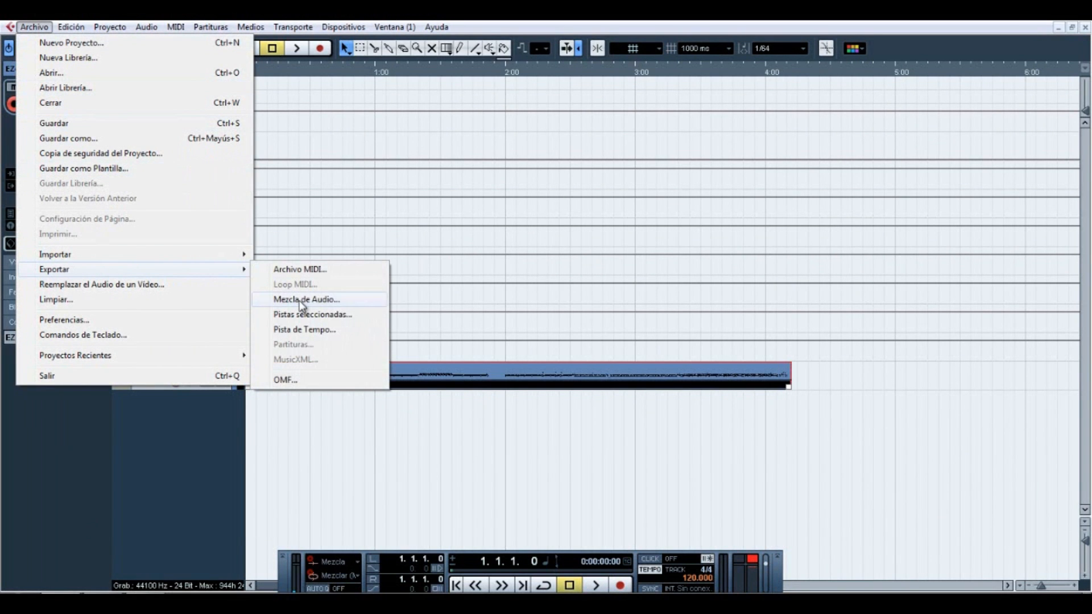
{"action": "left_click", "coordinate": [300, 302]}
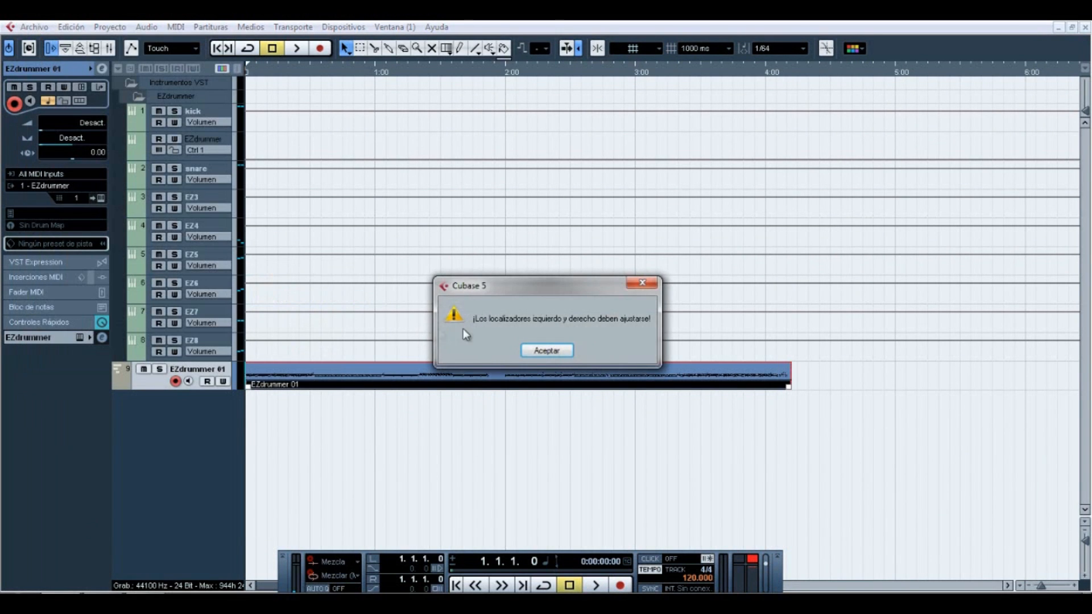
{"action": "left_click", "coordinate": [558, 351]}
- Set the left and right locators around the whole EZdrummer 01 part and open the audio mixdown export
{"action": "left_click_drag", "start_coordinate": [246, 67], "coordinate": [793, 74]}
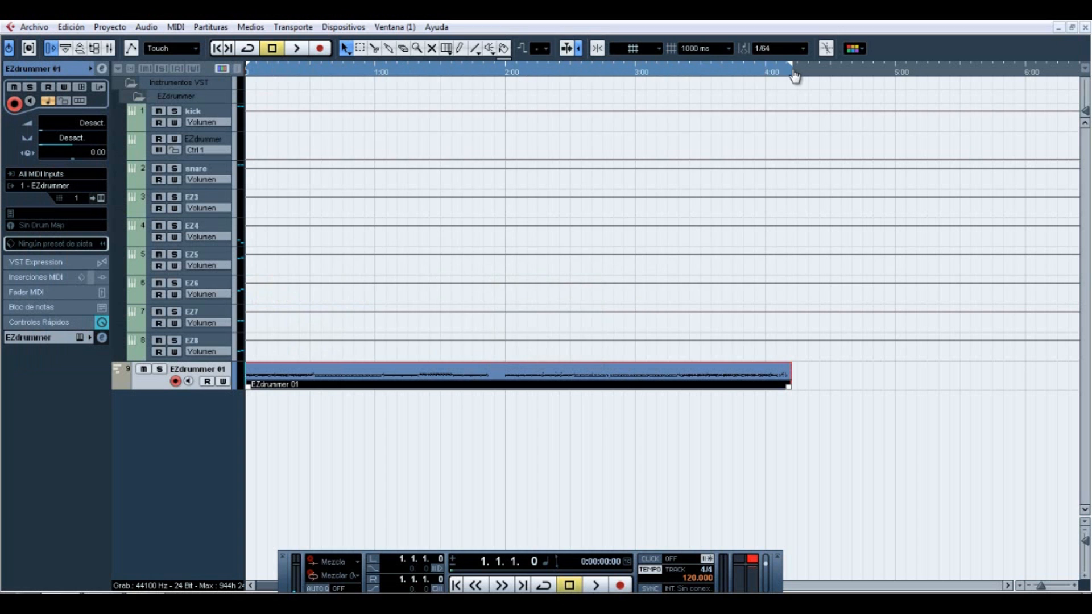
{"action": "left_click", "coordinate": [34, 27]}
{"action": "mouse_move", "coordinate": [197, 272]}
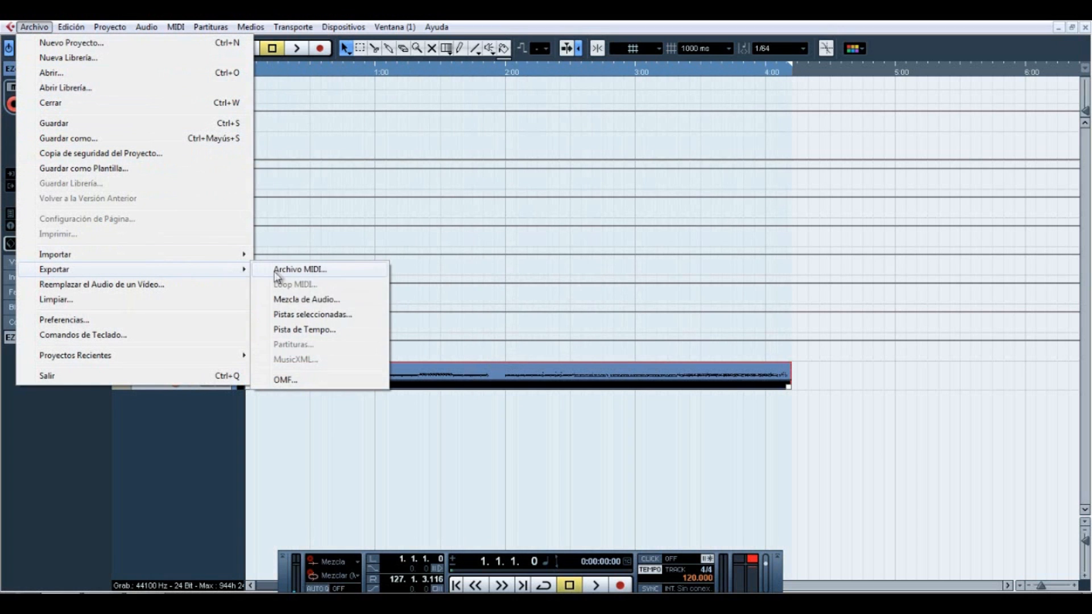
{"action": "left_click", "coordinate": [310, 300]}
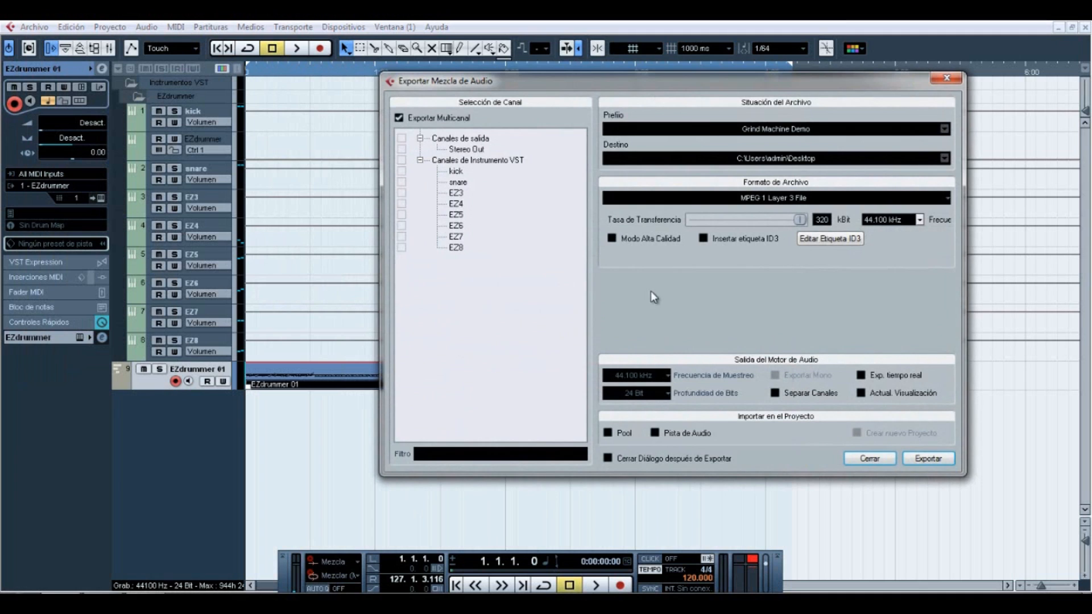
- Select the kick, snare and EZ3 to EZ8 instrument channels for multichannel export and close the dialog without exporting
{"action": "left_click", "coordinate": [401, 171]}
{"action": "left_click", "coordinate": [401, 182]}
{"action": "left_click", "coordinate": [402, 192]}
{"action": "left_click", "coordinate": [402, 203]}
{"action": "left_click", "coordinate": [401, 215]}
{"action": "left_click", "coordinate": [401, 225]}
{"action": "left_click", "coordinate": [402, 236]}
{"action": "left_click", "coordinate": [402, 247]}
{"action": "left_click", "coordinate": [945, 78]}
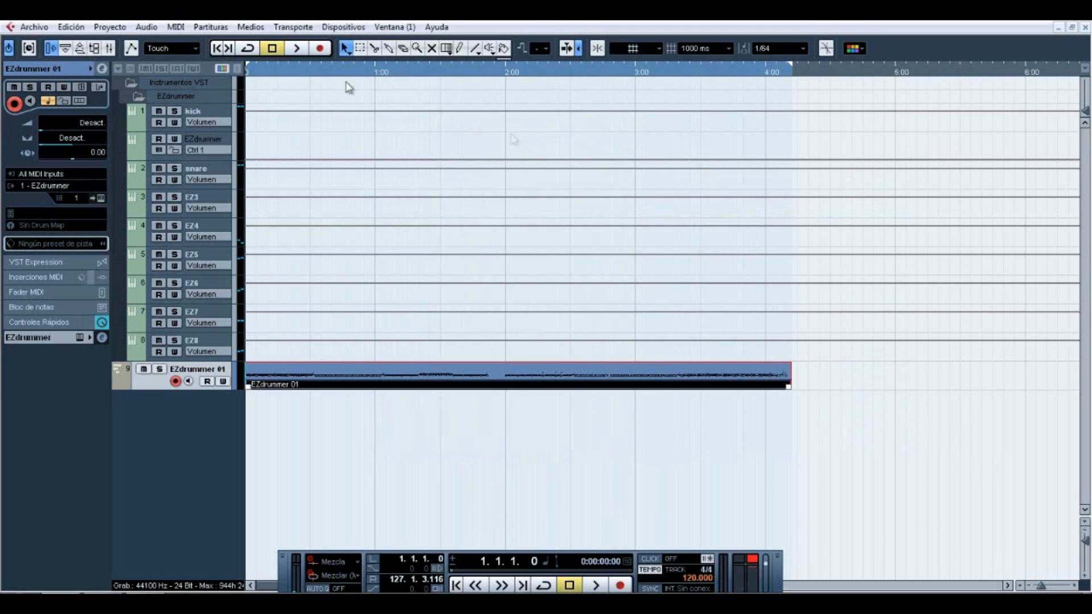